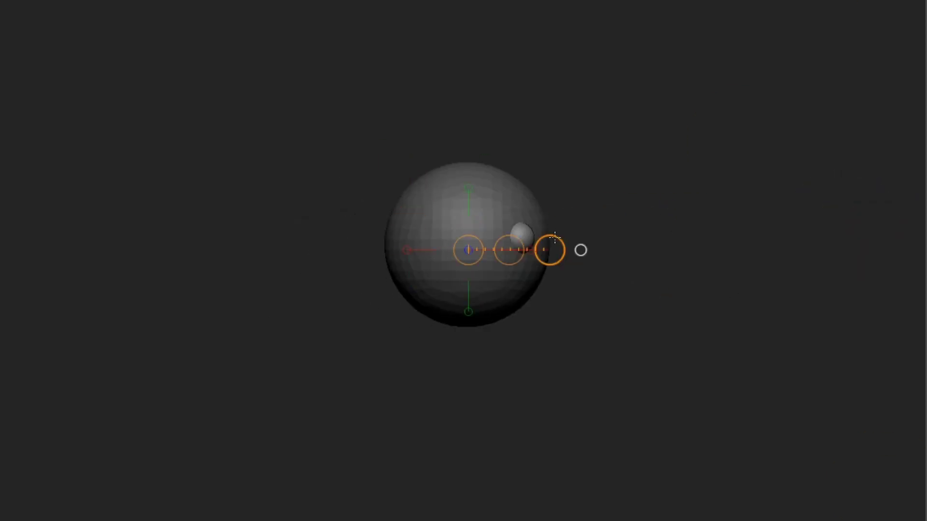
- Position eyeball spheres on the girl's head and check both heads
drag(630, 254, 393, 356)
drag(373, 284, 454, 285)
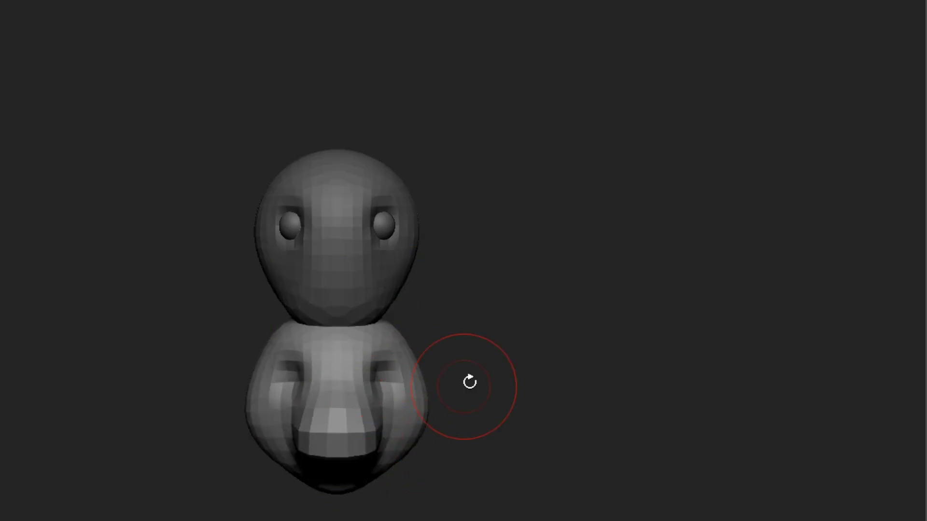
drag(470, 382, 507, 289)
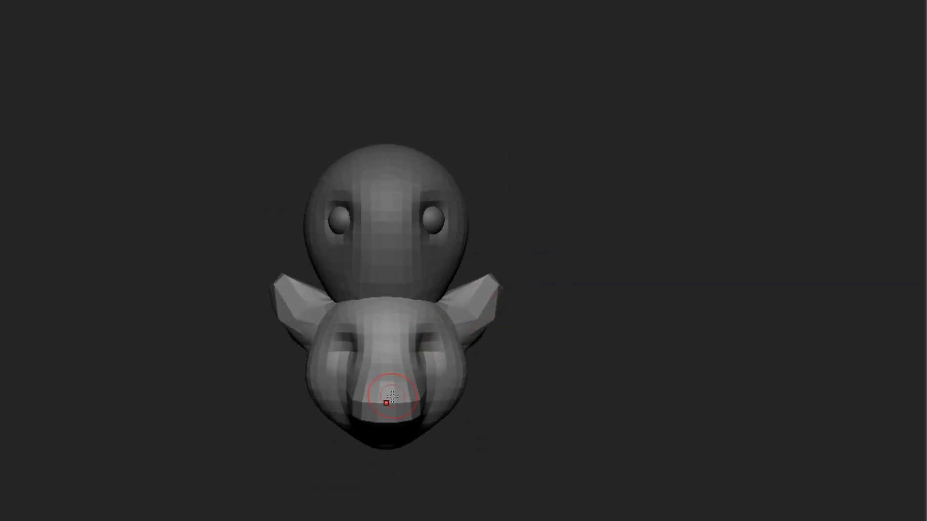
- Place eyeballs on the animal head, review the body cylinder, and insert another cylinder
drag(531, 397, 628, 397)
drag(571, 420, 544, 420)
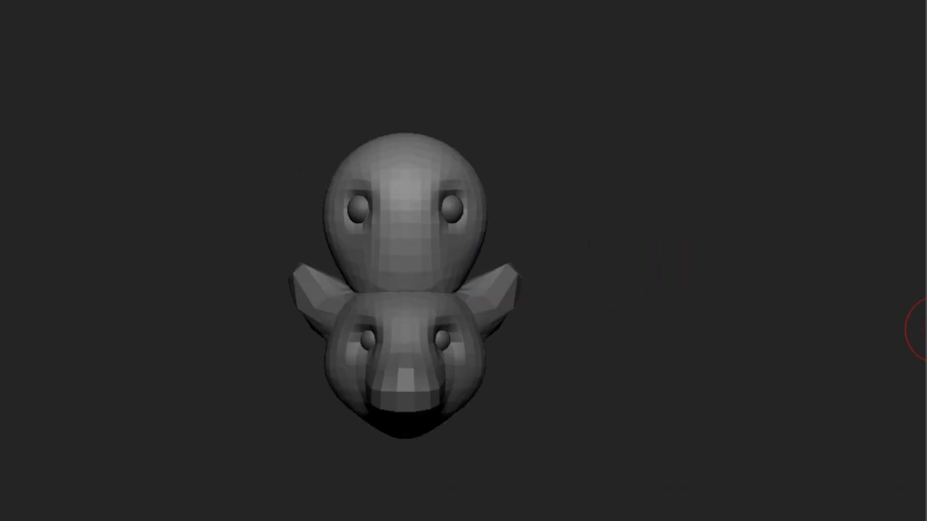
drag(920, 330, 522, 514)
mouse_move(557, 398)
mouse_down()
mouse_move(713, 209)
mouse_move(722, 269)
mouse_move(610, 465)
mouse_move(549, 312)
mouse_move(507, 369)
mouse_move(507, 385)
mouse_move(628, 367)
mouse_up()
click(772, 435)
- Pose two crossed cylinder arms hugging the animal head
mouse_move(412, 262)
mouse_down()
mouse_move(513, 306)
mouse_move(474, 321)
mouse_move(434, 235)
mouse_move(476, 296)
mouse_move(438, 359)
mouse_move(550, 262)
mouse_move(493, 296)
mouse_move(612, 269)
mouse_move(255, 348)
mouse_move(434, 286)
mouse_up()
drag(393, 455, 548, 320)
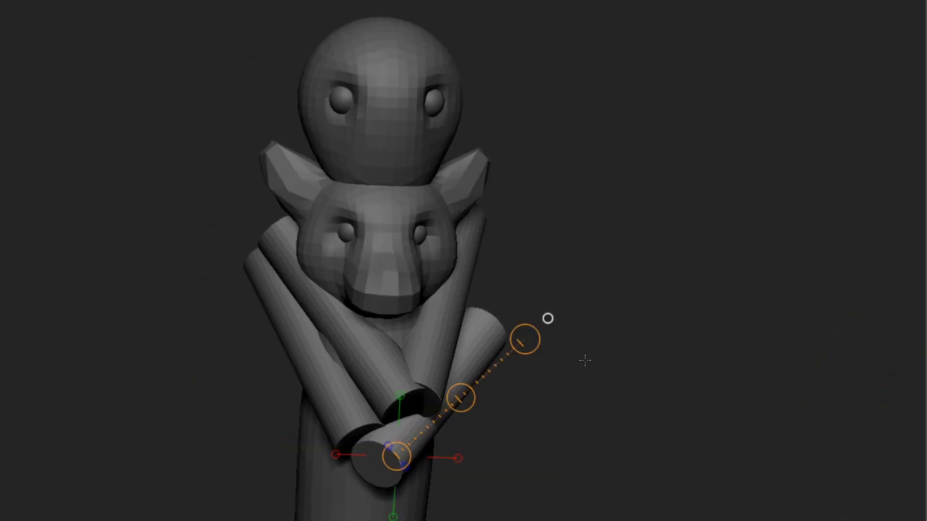
drag(585, 362, 390, 386)
mouse_move(356, 352)
mouse_down()
mouse_move(281, 396)
mouse_move(498, 198)
mouse_up()
drag(444, 261, 369, 223)
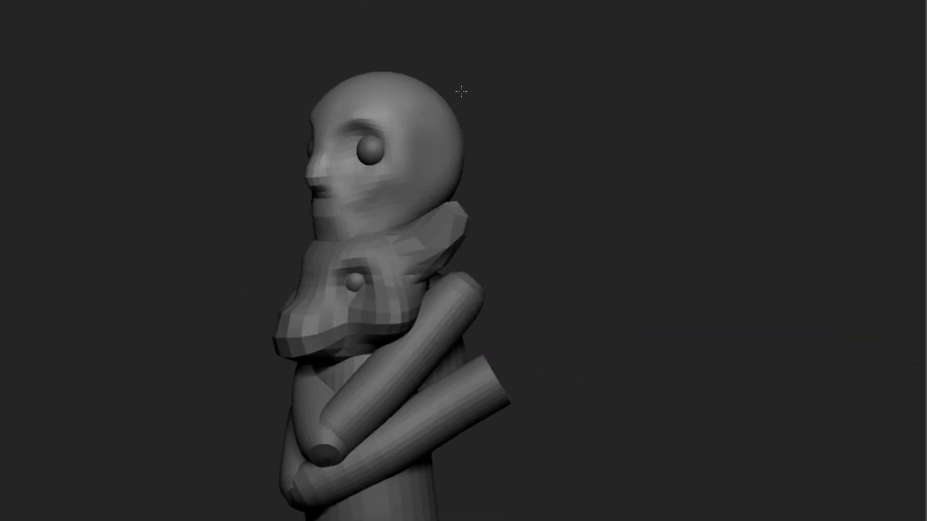
mouse_move(461, 92)
mouse_down()
mouse_move(357, 194)
mouse_move(425, 118)
mouse_up()
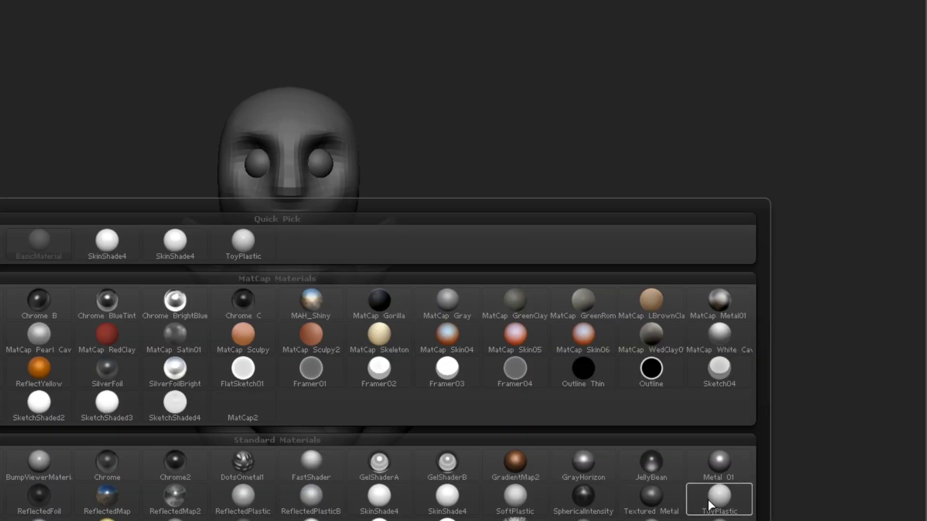
- Apply a shiny white material to the model and check it from back and side
click(714, 498)
drag(654, 283, 658, 247)
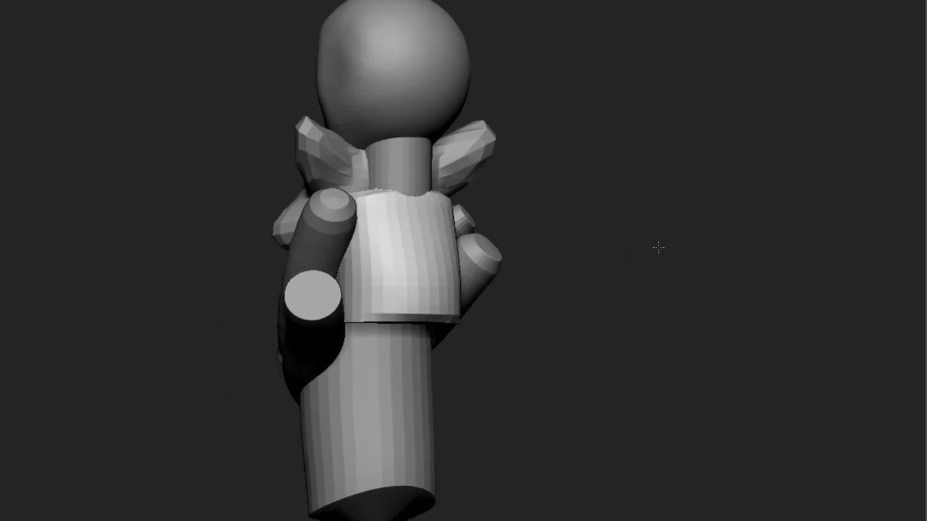
mouse_move(483, 227)
mouse_down()
mouse_move(574, 138)
mouse_move(580, 248)
mouse_up()
key(s)
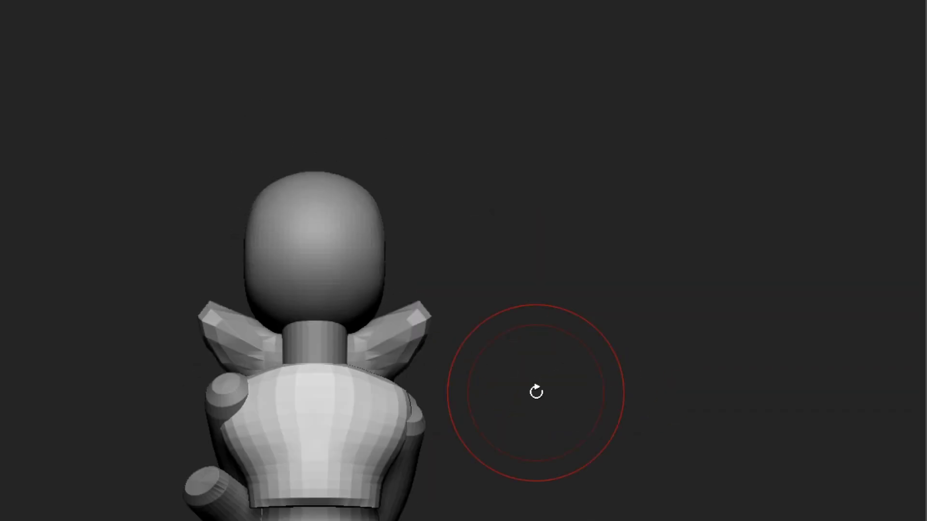
mouse_move(536, 392)
mouse_down()
mouse_move(375, 256)
mouse_move(654, 288)
mouse_move(383, 341)
mouse_move(471, 231)
mouse_move(551, 376)
mouse_move(803, 290)
mouse_move(450, 285)
mouse_up()
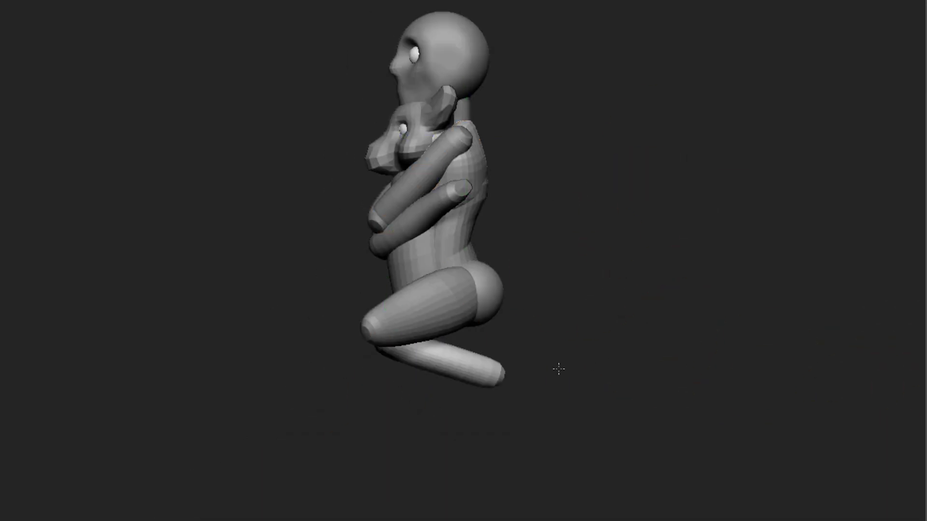
- Orbit the crouching figure to inspect its legs from front, side and above
mouse_move(471, 199)
mouse_down()
mouse_move(466, 311)
mouse_move(509, 310)
mouse_move(394, 313)
mouse_up()
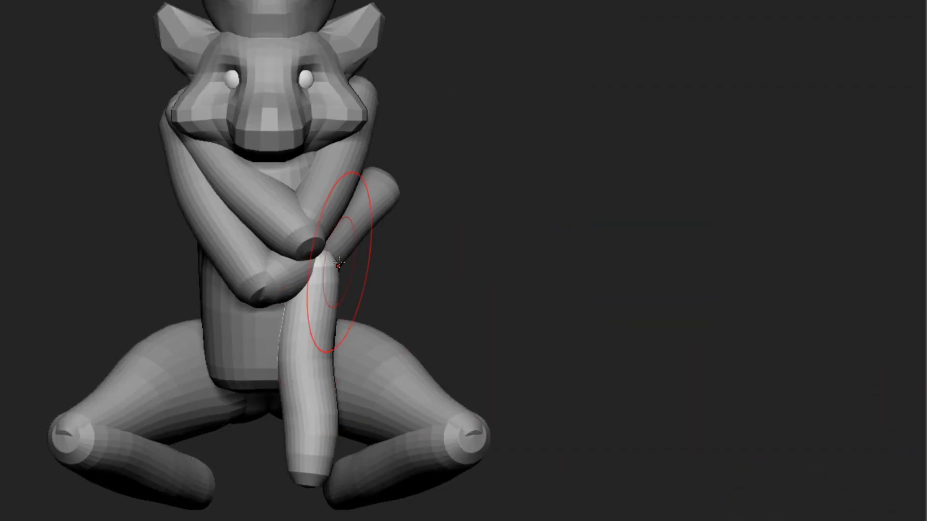
mouse_move(331, 290)
mouse_down()
mouse_move(310, 403)
mouse_move(608, 316)
mouse_up()
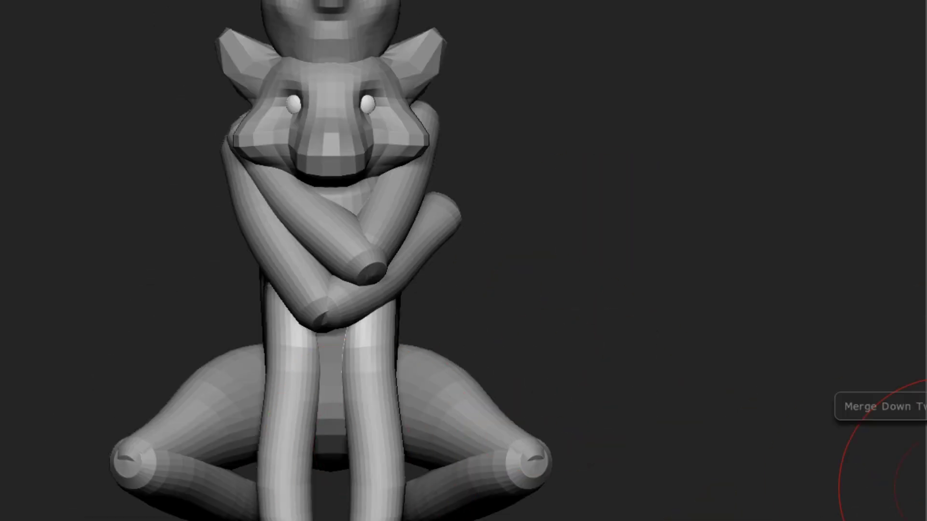
drag(821, 400, 600, 337)
mouse_move(635, 214)
mouse_down()
mouse_move(660, 356)
mouse_move(472, 344)
mouse_move(627, 396)
mouse_up()
mouse_move(483, 408)
mouse_down()
mouse_move(477, 437)
mouse_move(651, 257)
mouse_move(559, 348)
mouse_move(705, 306)
mouse_move(486, 383)
mouse_move(639, 304)
mouse_move(666, 237)
mouse_move(531, 242)
mouse_up()
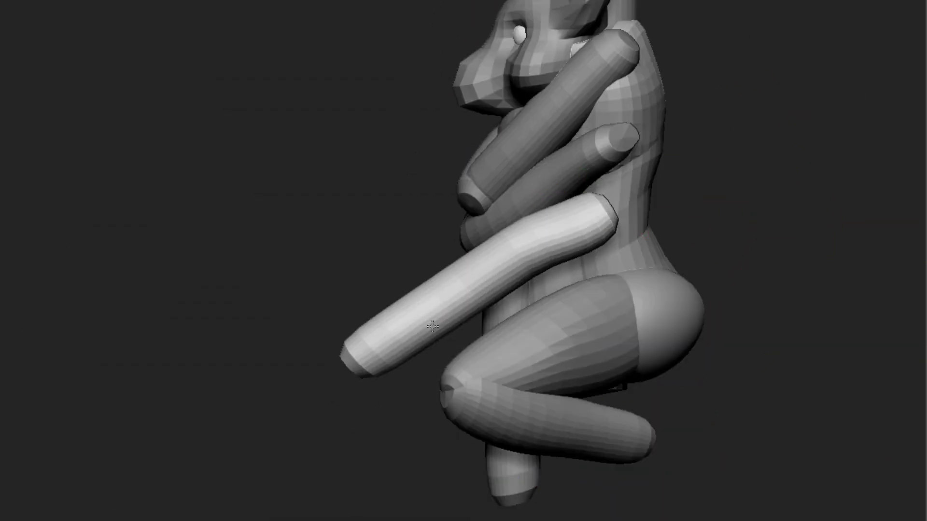
- Isolate and pose an extra leg cylinder, then check the bent leg from below
ctrl+drag(464, 130, 701, 379)
mouse_move(466, 223)
mouse_down()
mouse_move(736, 170)
mouse_move(528, 245)
mouse_move(488, 431)
mouse_up()
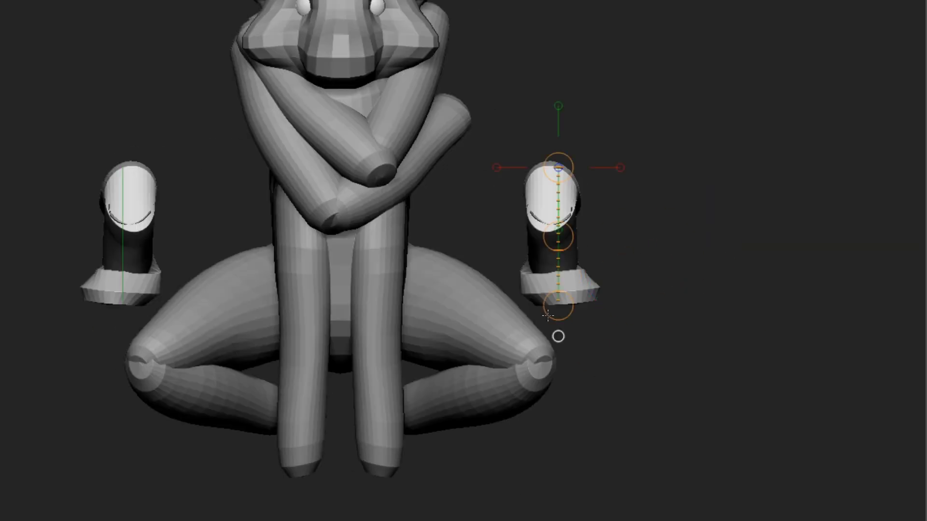
mouse_move(511, 348)
mouse_down()
mouse_move(597, 211)
mouse_move(684, 317)
mouse_move(656, 356)
mouse_move(733, 392)
mouse_up()
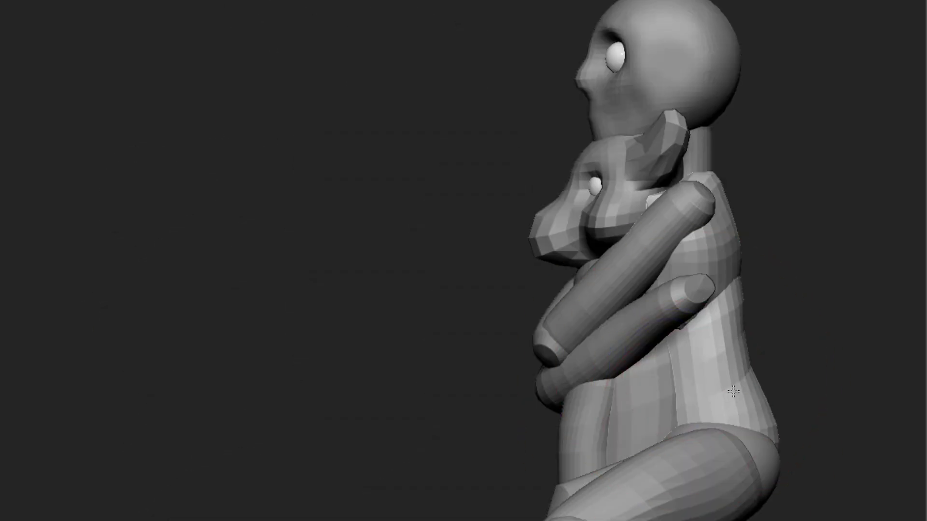
mouse_move(725, 232)
mouse_down()
mouse_move(642, 269)
mouse_move(741, 357)
mouse_move(596, 269)
mouse_move(710, 325)
mouse_move(673, 393)
mouse_move(465, 341)
mouse_move(751, 387)
mouse_up()
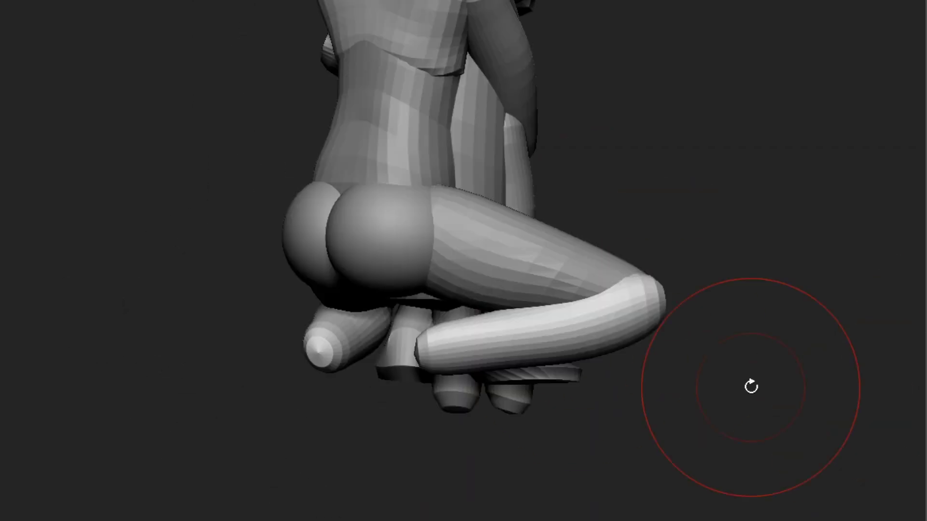
mouse_move(676, 303)
mouse_down()
mouse_move(435, 352)
mouse_move(410, 383)
mouse_move(548, 390)
mouse_move(261, 320)
mouse_move(439, 364)
mouse_move(509, 306)
mouse_move(920, 325)
mouse_move(435, 103)
mouse_up()
- Pull the hair sphere with the Move brush around the face and down the back
drag(352, 100, 245, 142)
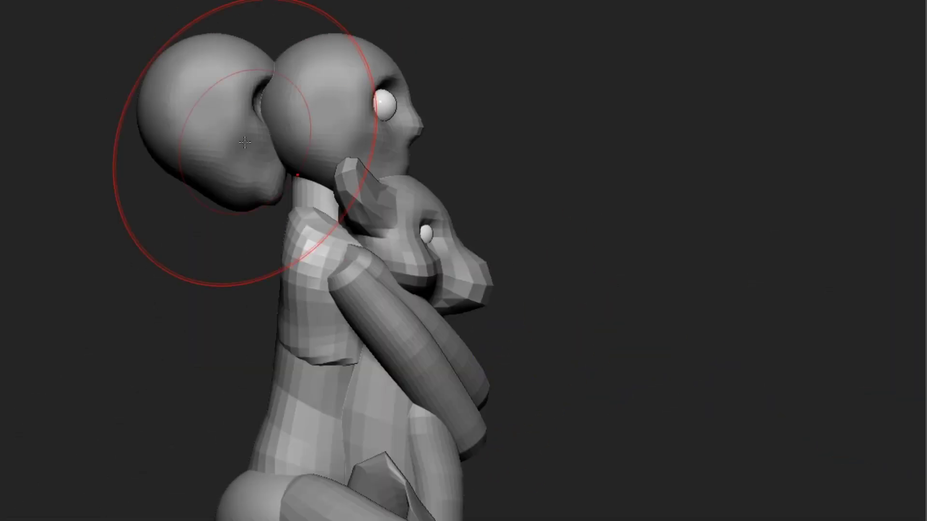
mouse_move(359, 75)
mouse_down()
mouse_move(414, 62)
mouse_move(518, 154)
mouse_up()
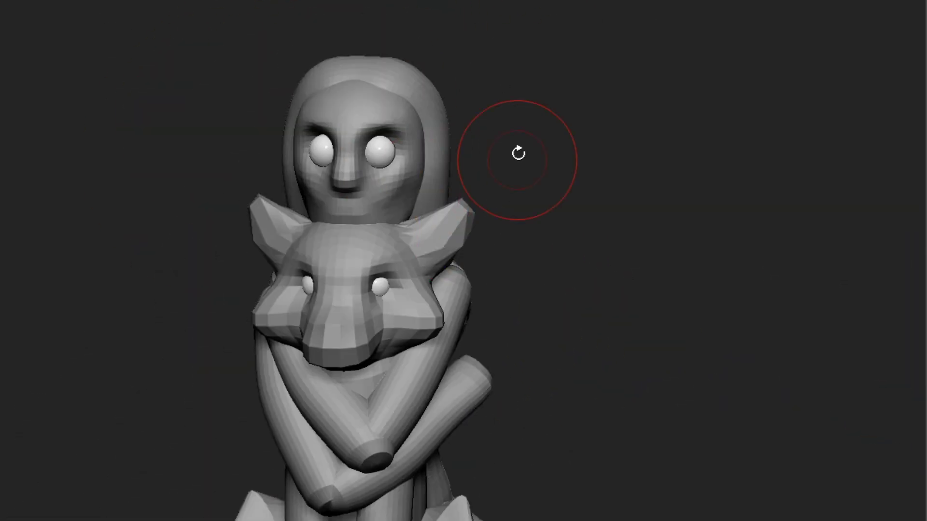
drag(403, 134, 401, 83)
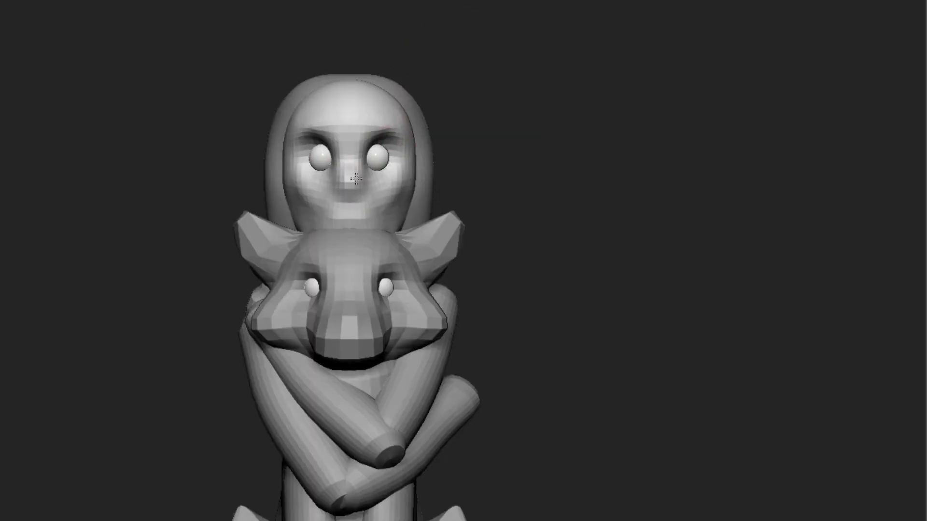
drag(356, 178, 376, 221)
key(s)
drag(376, 308, 457, 146)
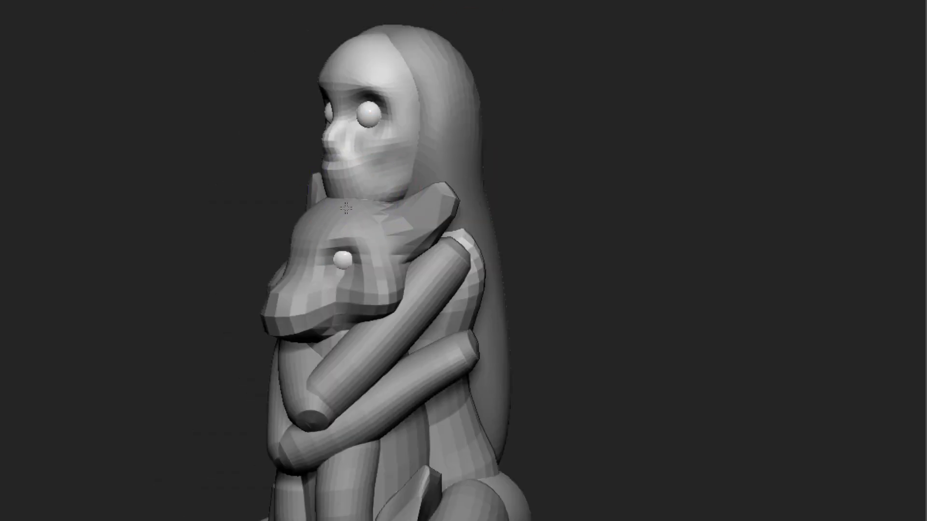
drag(397, 124, 404, 227)
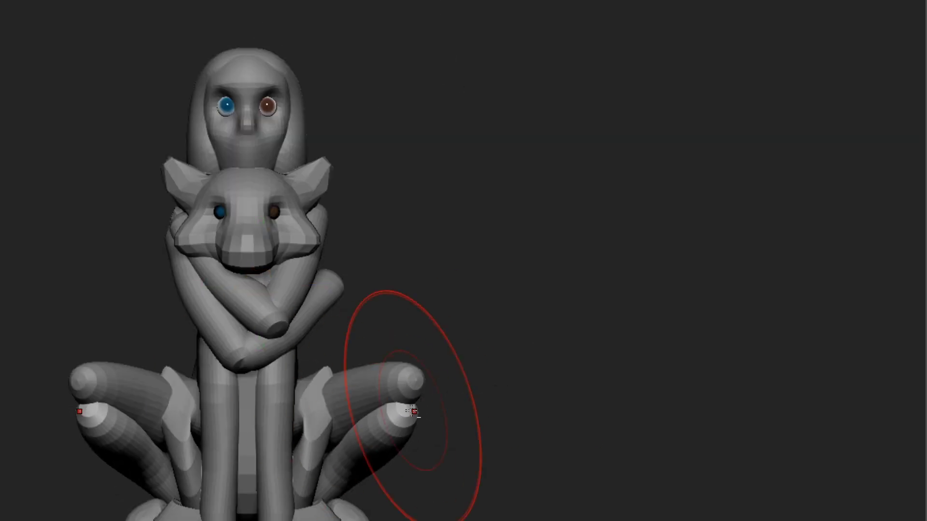
- Carve a deep hollow into the animal head's inner ear using a ZSub brush
right_drag(346, 402, 436, 403)
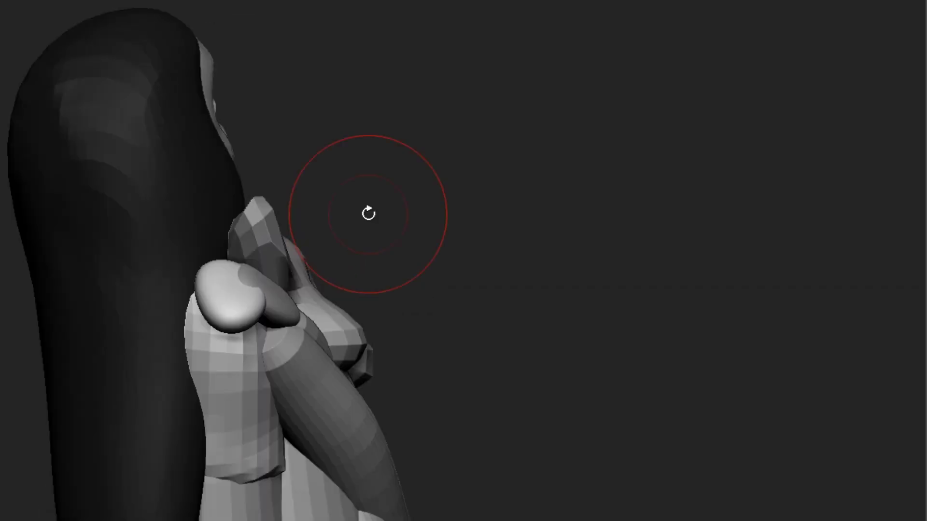
drag(369, 213, 918, 198)
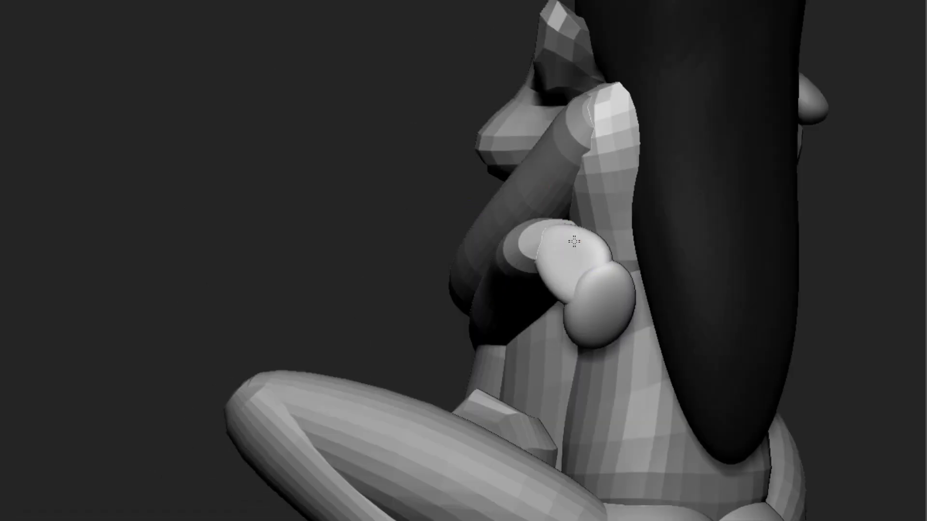
drag(801, 201, 455, 299)
key(s)
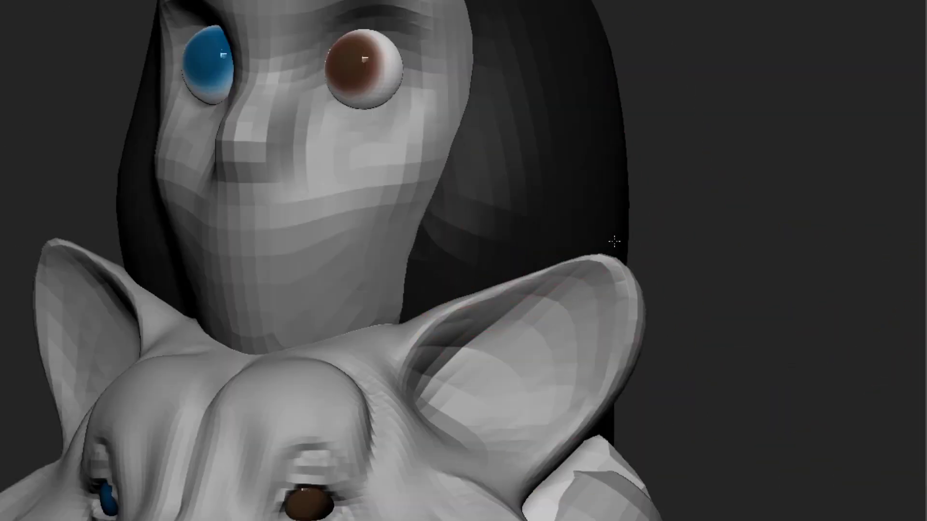
- Sculpt brows and eyelids around the girl's eyes, checking front and side views
drag(615, 242, 587, 210)
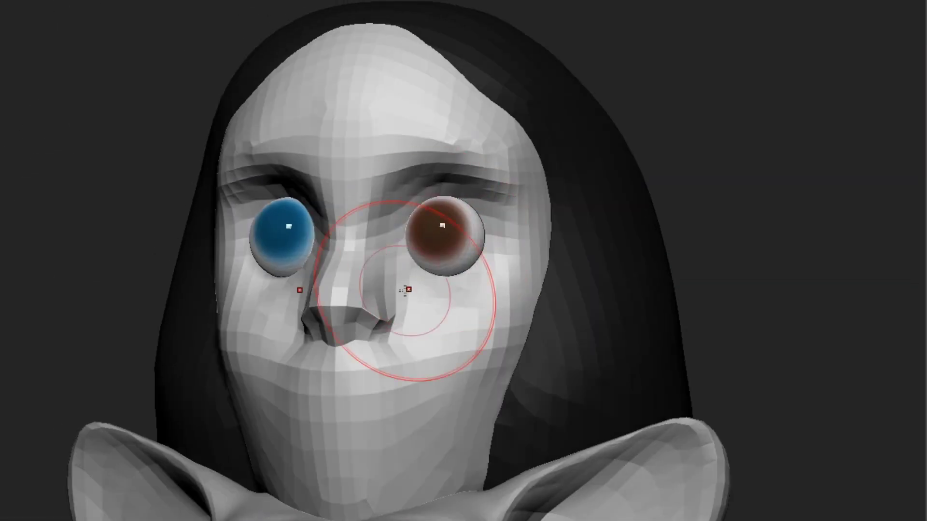
drag(406, 289, 365, 422)
mouse_move(232, 444)
mouse_down()
mouse_move(681, 149)
mouse_move(570, 288)
mouse_move(449, 241)
mouse_up()
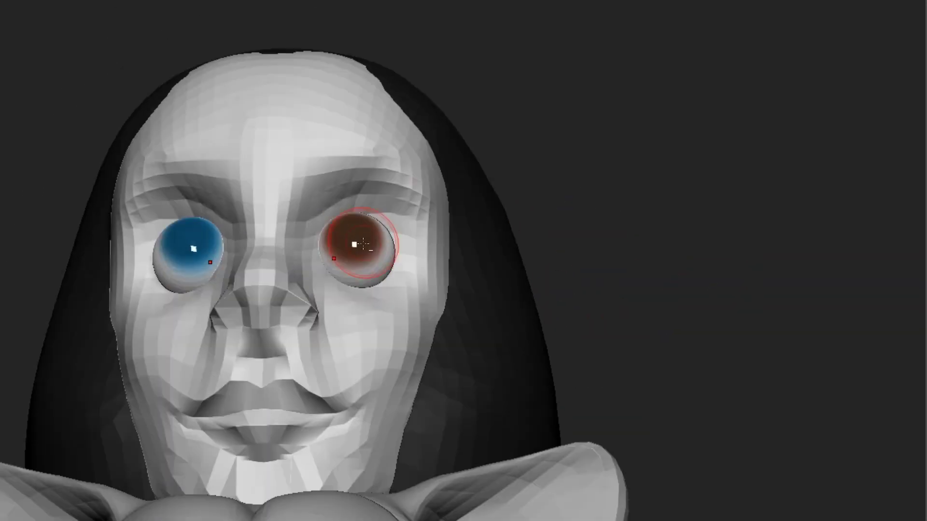
- Adjust the eyes with the Move gizmo and shape a scalloped front hairline
key(w)
drag(594, 242, 556, 208)
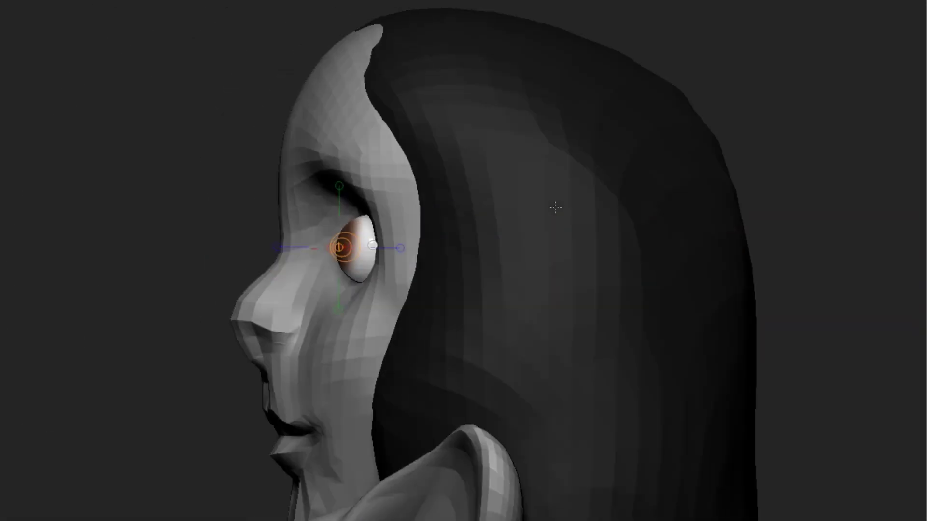
mouse_move(312, 234)
mouse_down()
mouse_move(434, 145)
mouse_move(483, 217)
mouse_move(555, 190)
mouse_up()
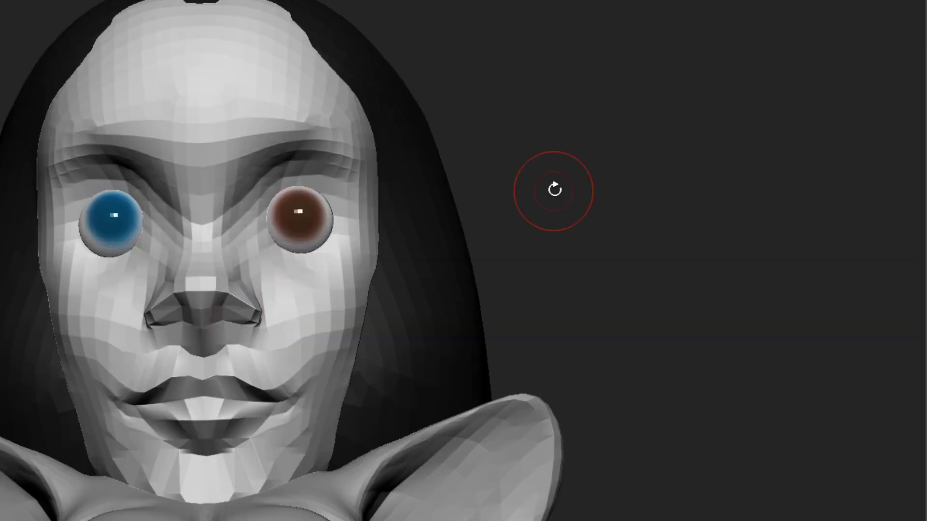
mouse_move(540, 121)
mouse_down()
mouse_move(552, 261)
mouse_move(704, 48)
mouse_up()
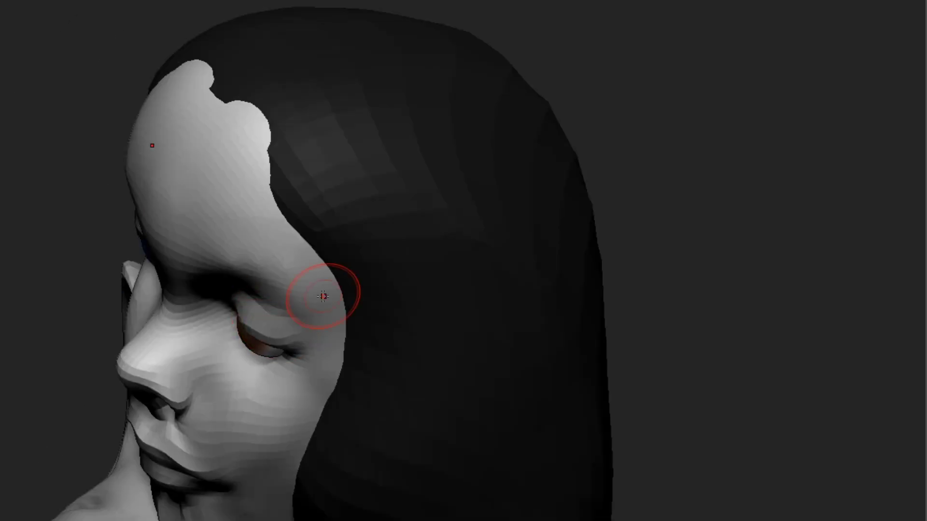
drag(323, 296, 348, 322)
drag(271, 300, 489, 214)
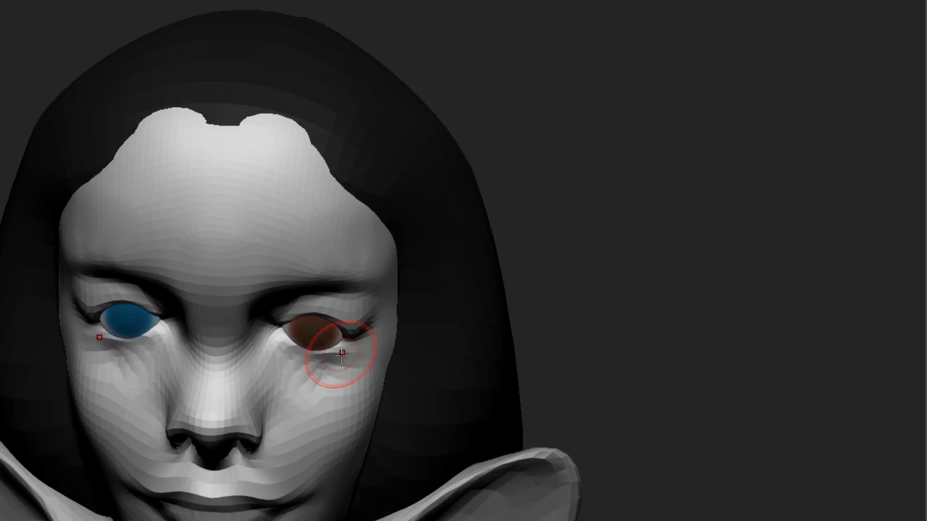
mouse_move(342, 356)
mouse_down()
mouse_move(269, 413)
mouse_move(575, 283)
mouse_move(297, 316)
mouse_move(337, 258)
mouse_move(629, 145)
mouse_move(480, 275)
mouse_move(596, 176)
mouse_move(666, 215)
mouse_move(413, 321)
mouse_move(320, 329)
mouse_move(483, 309)
mouse_move(778, 295)
mouse_move(394, 439)
mouse_move(618, 247)
mouse_move(642, 407)
mouse_move(424, 393)
mouse_move(363, 415)
mouse_move(447, 383)
mouse_move(435, 275)
mouse_move(788, 186)
mouse_move(790, 297)
mouse_move(647, 285)
mouse_up()
- Solo the body and head subtools and sculpt the neck with Move and Smooth brushes
mouse_move(850, 261)
mouse_down()
mouse_move(735, 248)
mouse_move(923, 391)
mouse_move(461, 250)
mouse_up()
key(s)
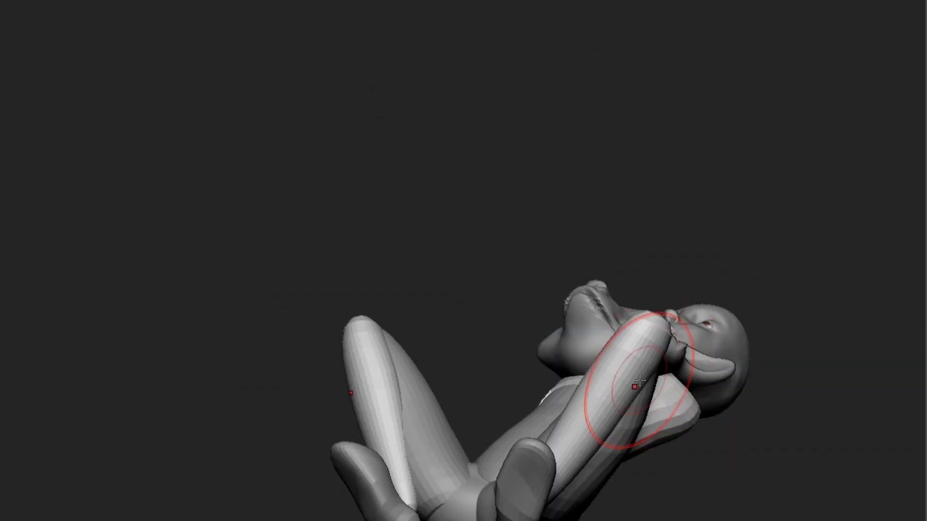
mouse_move(578, 456)
mouse_down()
mouse_move(709, 505)
mouse_move(722, 469)
mouse_move(626, 479)
mouse_up()
drag(567, 433, 634, 380)
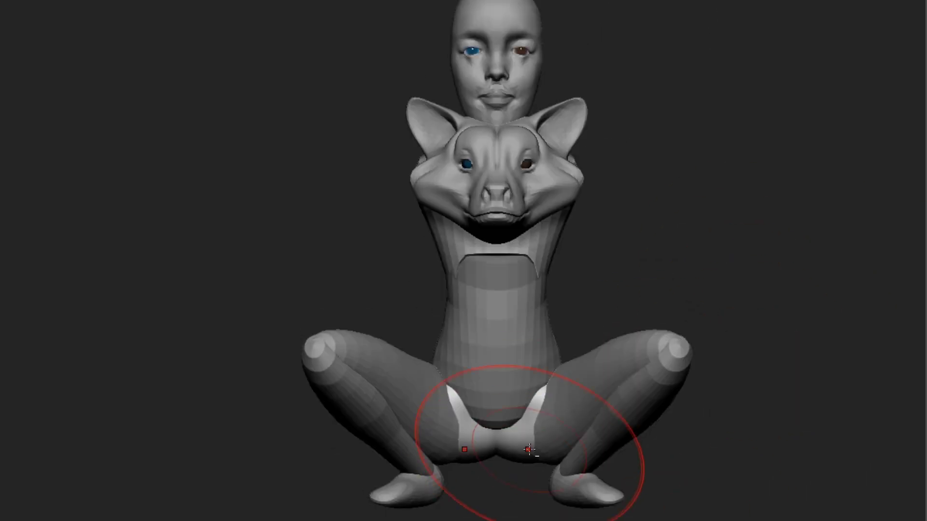
drag(529, 450, 574, 366)
key(s)
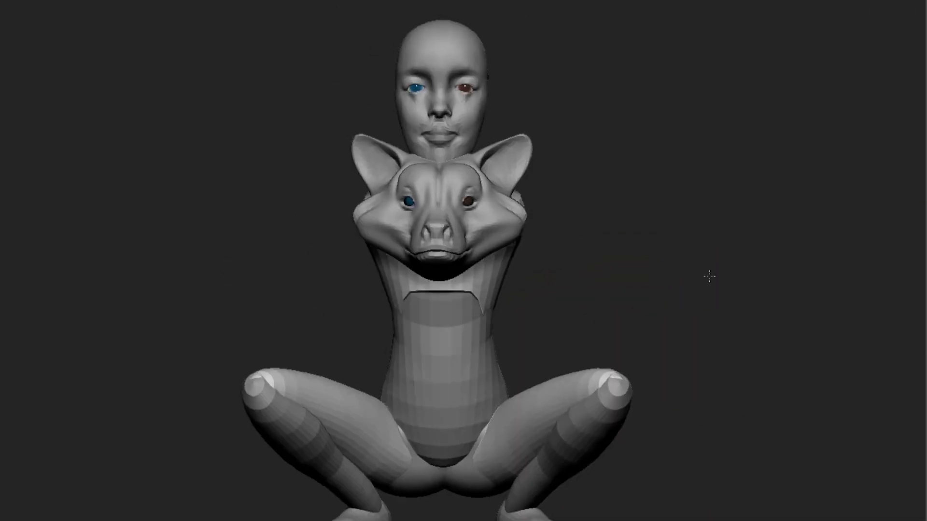
- Shape the girl's face from side and front, then unhide all subtools
drag(710, 276, 583, 413)
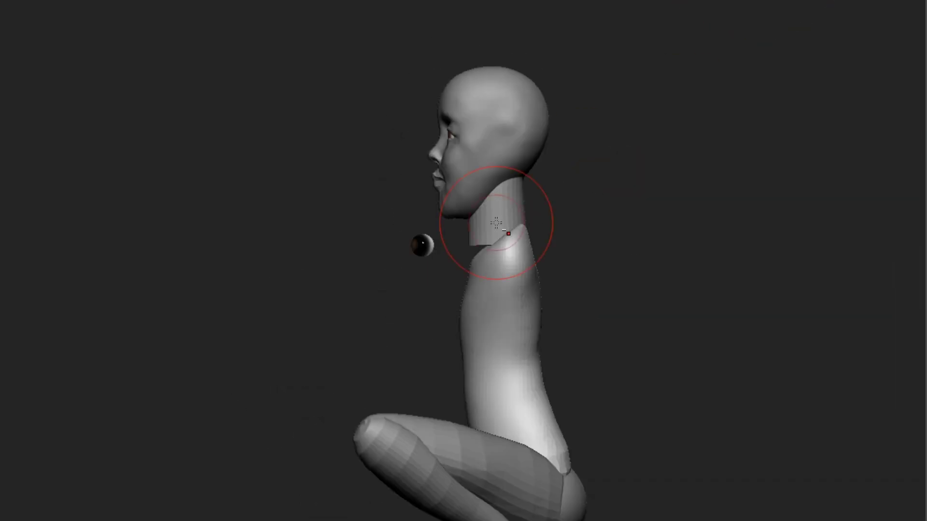
mouse_move(676, 242)
mouse_down()
mouse_move(598, 195)
mouse_move(381, 352)
mouse_move(587, 298)
mouse_move(503, 291)
mouse_up()
drag(385, 207, 523, 279)
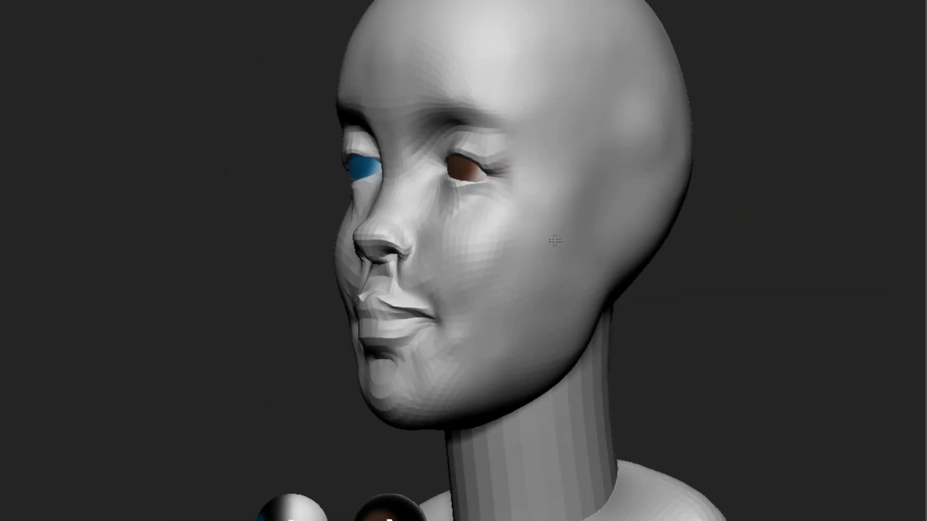
key(s)
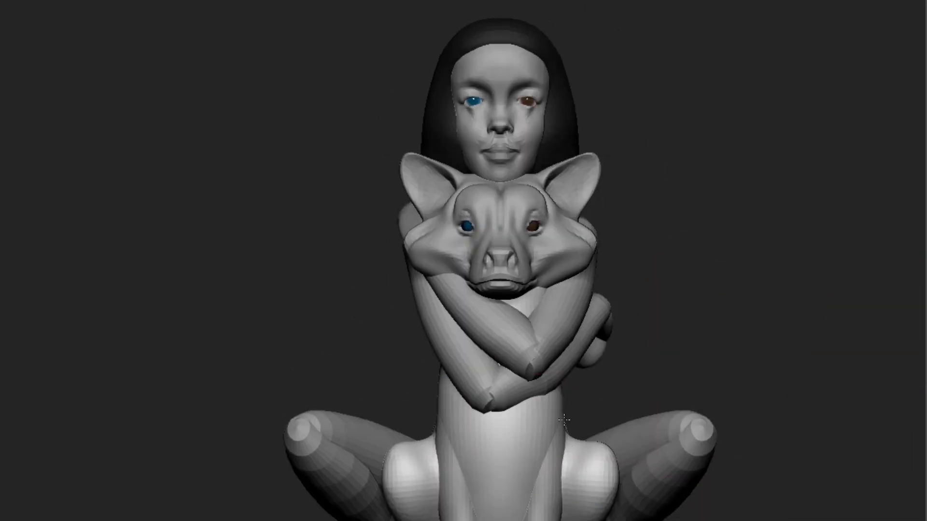
- Fill the girl's skin and pedestal with warm brown polypaint, leaving the animal grey and hair black
mouse_move(564, 420)
mouse_down()
mouse_move(806, 356)
mouse_move(702, 346)
mouse_up()
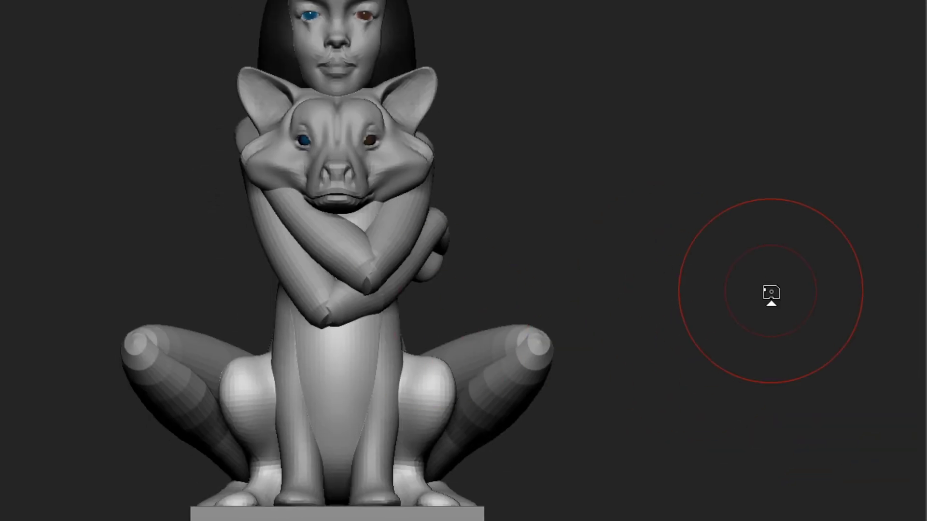
mouse_move(771, 292)
mouse_down()
mouse_move(844, 401)
mouse_move(922, 333)
mouse_move(738, 342)
mouse_move(444, 331)
mouse_move(737, 236)
mouse_move(871, 393)
mouse_move(925, 304)
mouse_move(820, 313)
mouse_move(876, 386)
mouse_move(910, 311)
mouse_move(444, 517)
mouse_move(591, 181)
mouse_move(675, 99)
mouse_move(606, 155)
mouse_move(618, 159)
mouse_up()
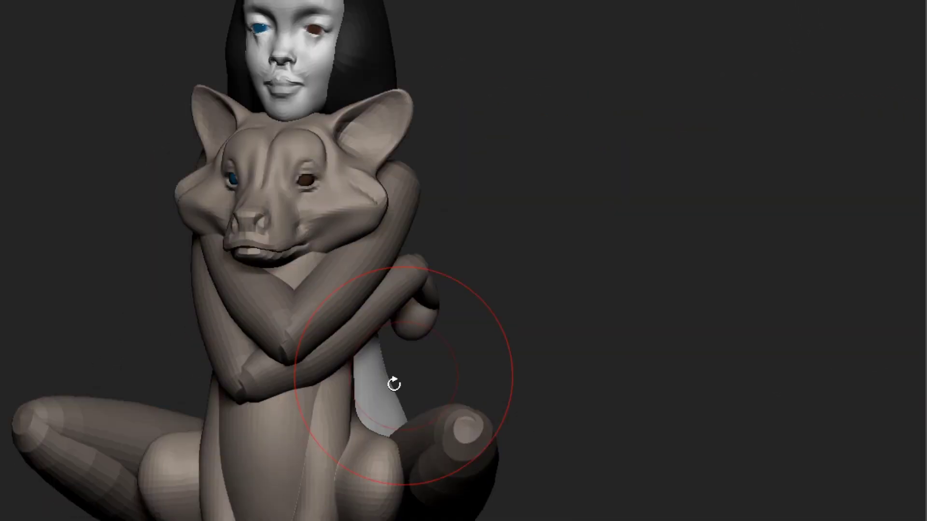
drag(393, 382, 716, 312)
mouse_move(628, 299)
mouse_down()
mouse_move(534, 294)
mouse_move(613, 297)
mouse_up()
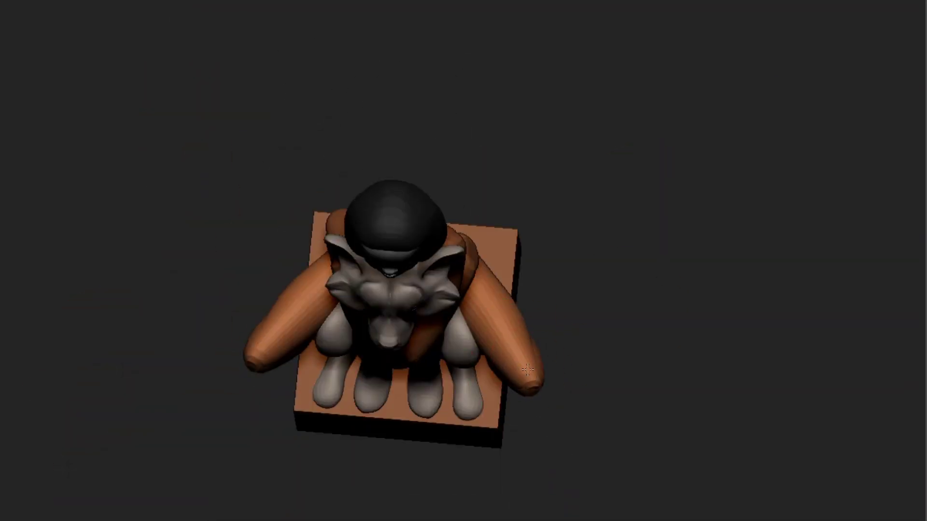
mouse_move(663, 85)
mouse_down()
mouse_move(585, 293)
mouse_move(589, 205)
mouse_up()
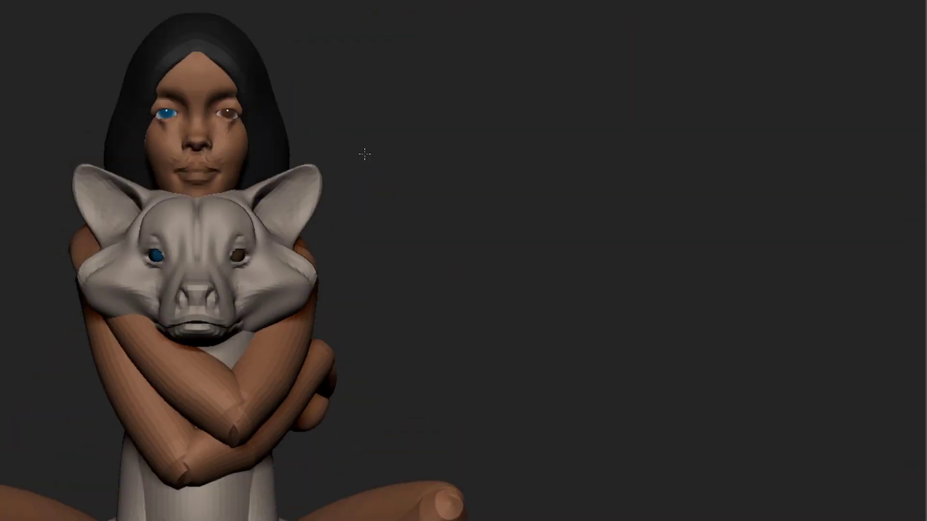
drag(459, 255, 523, 154)
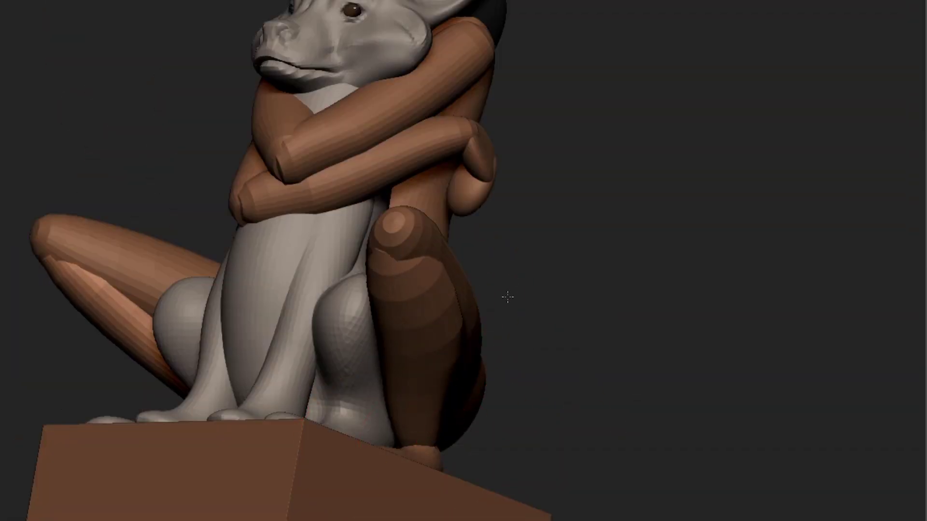
drag(507, 295, 772, 234)
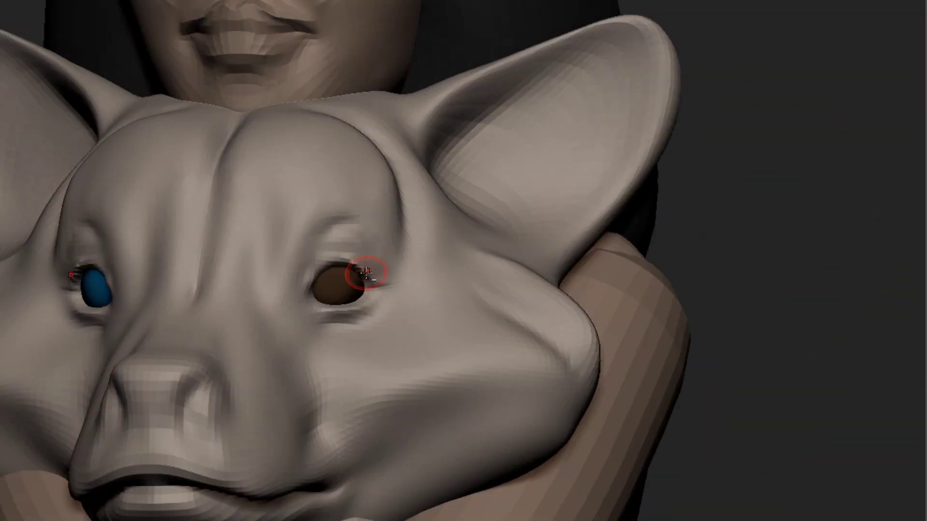
- Carve wrinkles and ridges around the animal's ear with the DamStandard brush
drag(797, 217, 761, 212)
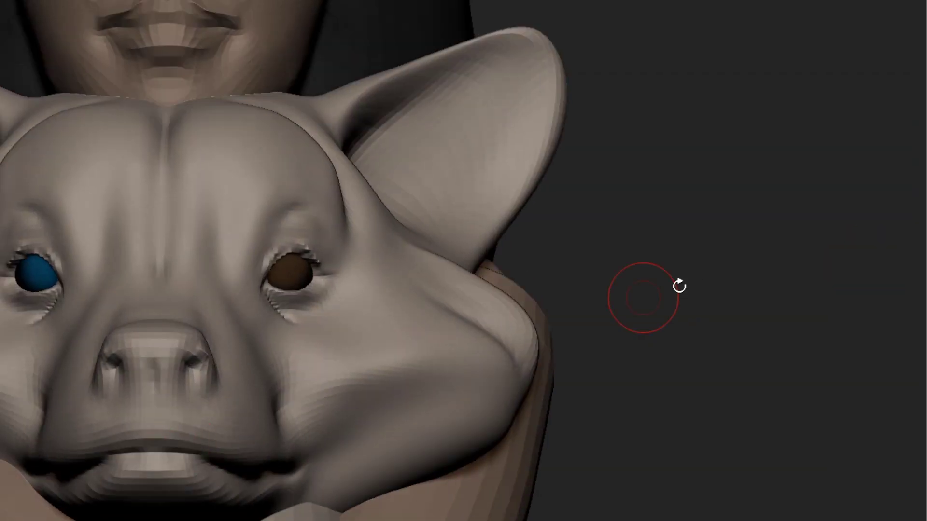
drag(679, 286, 73, 434)
mouse_move(348, 248)
mouse_down()
mouse_move(768, 178)
mouse_move(755, 251)
mouse_up()
mouse_move(172, 182)
mouse_down()
mouse_move(484, 87)
mouse_move(532, 280)
mouse_move(563, 316)
mouse_up()
key(s)
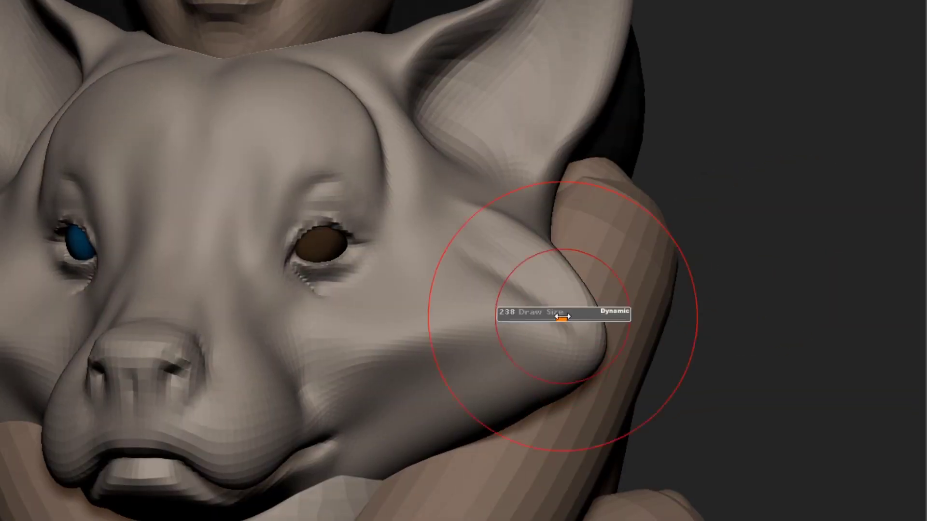
mouse_move(821, 290)
mouse_down()
mouse_move(435, 459)
mouse_move(97, 486)
mouse_move(390, 275)
mouse_up()
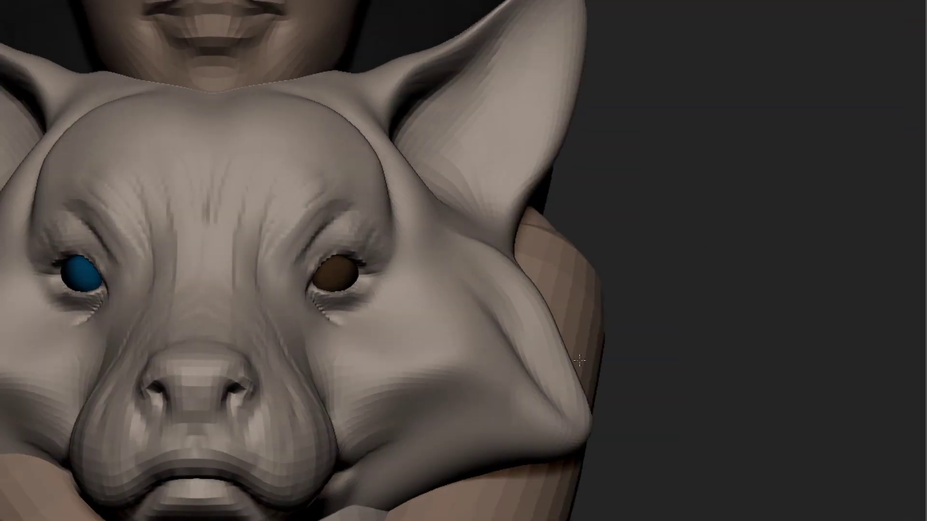
- Carve deep wrinkle folds across the animal's brow and upper face
right_drag(246, 436, 364, 361)
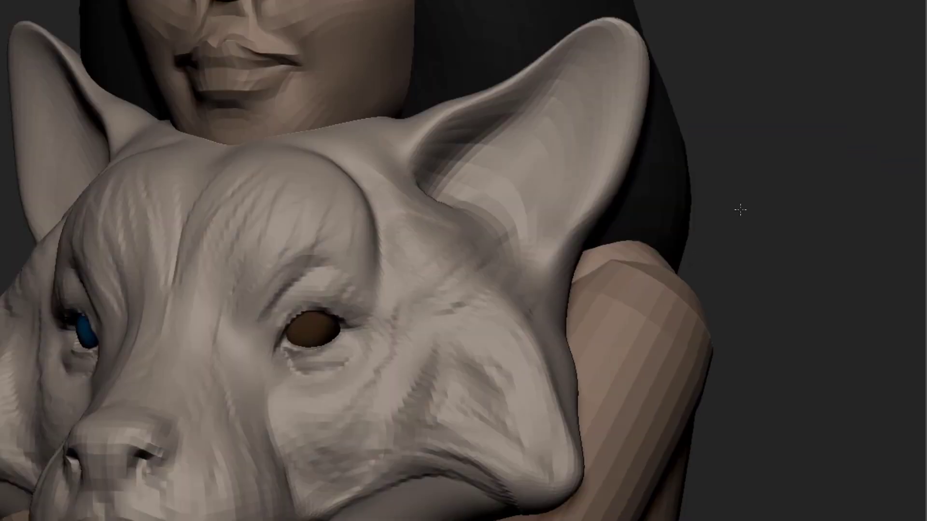
mouse_move(741, 207)
mouse_down()
mouse_move(760, 224)
mouse_move(467, 157)
mouse_up()
drag(450, 236, 425, 91)
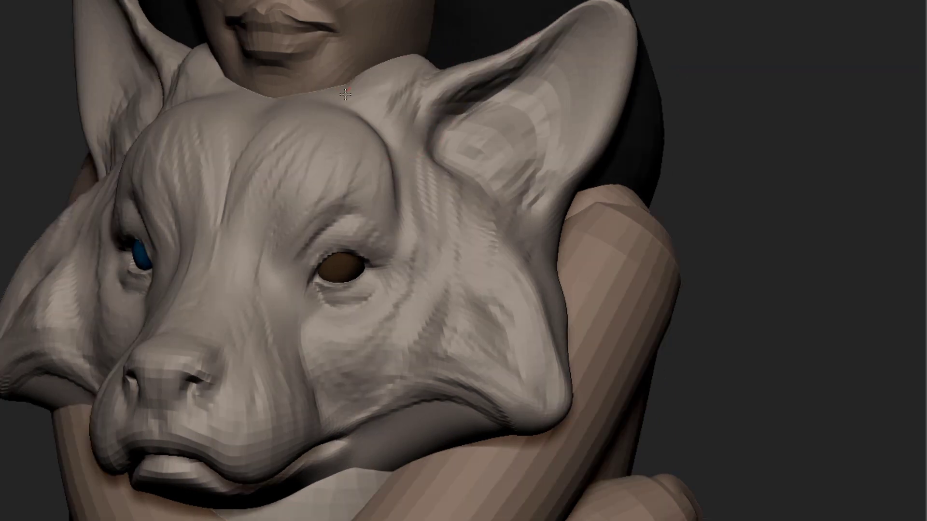
drag(346, 94, 333, 237)
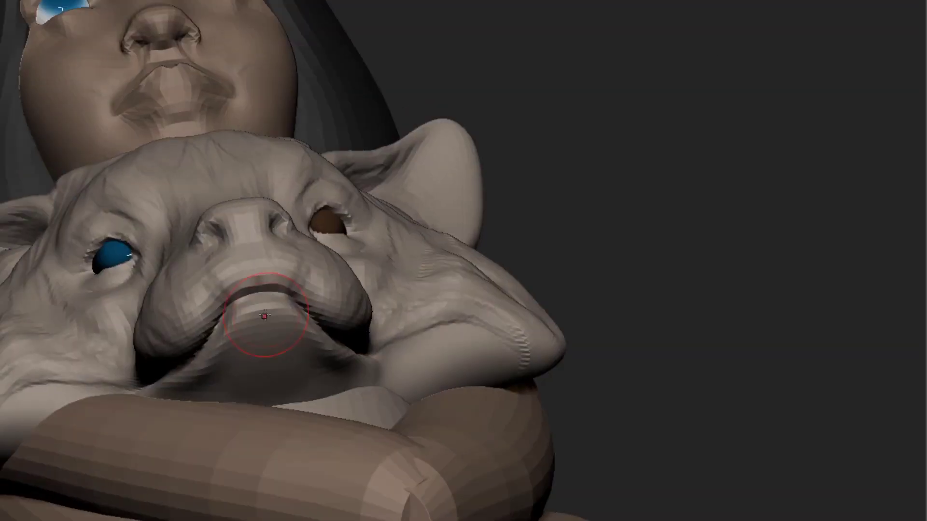
mouse_move(700, 290)
mouse_down()
mouse_move(758, 132)
mouse_move(383, 260)
mouse_up()
drag(438, 106, 403, 193)
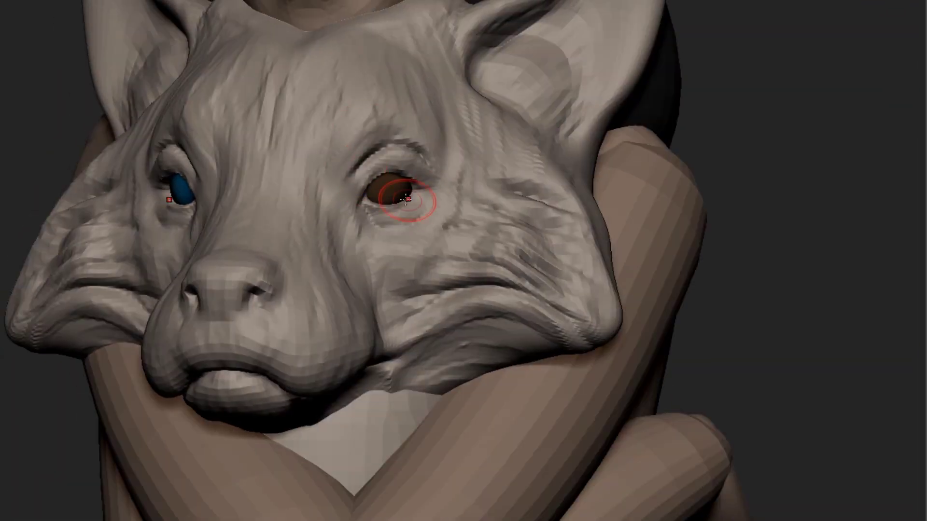
key(s)
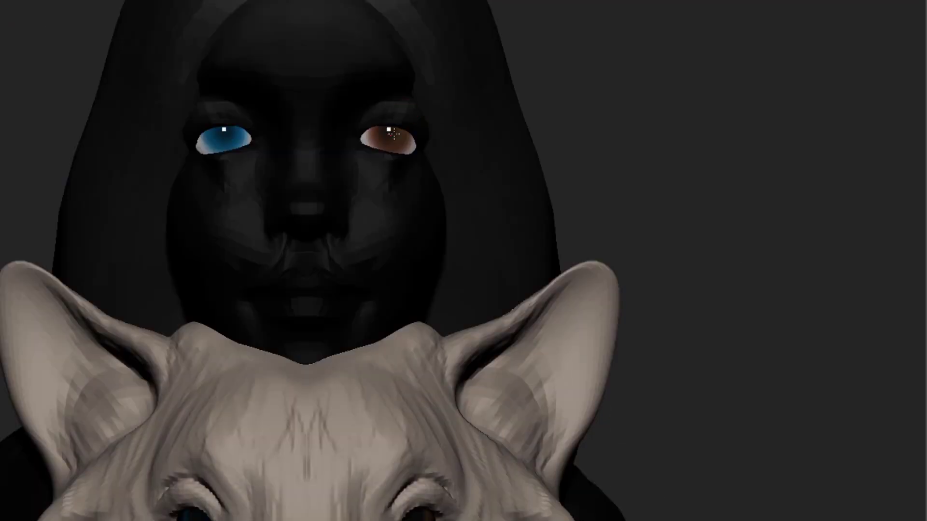
- Add further skin folds over the animal's cheeks, resizing the brush as needed
ctrl+click(863, 375)
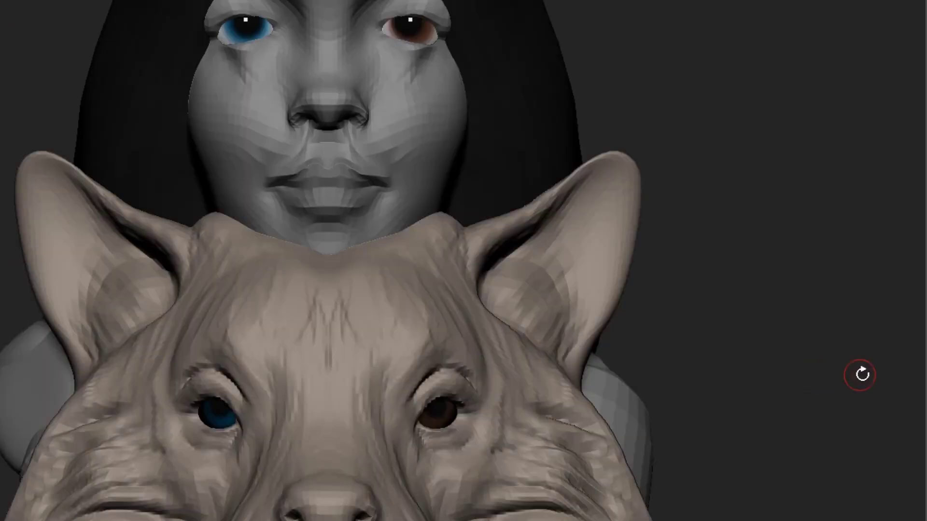
mouse_move(864, 375)
alt+mouse_down()
mouse_move(489, 150)
mouse_move(493, 168)
alt+mouse_up()
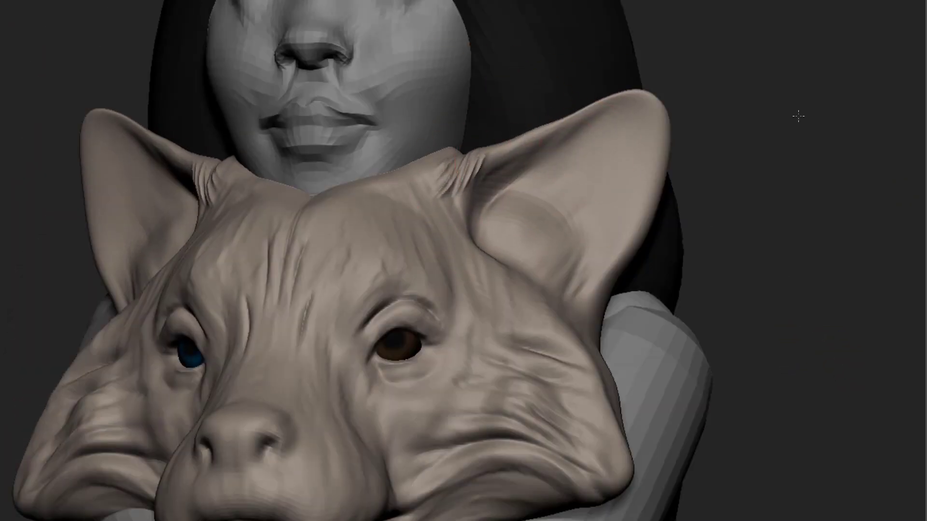
drag(798, 116, 743, 125)
key(s)
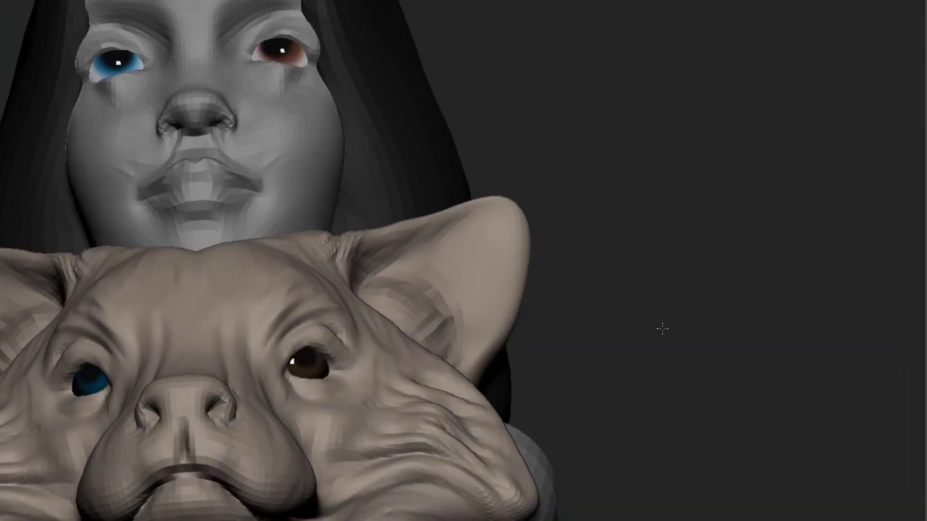
mouse_move(662, 326)
mouse_down()
mouse_move(309, 387)
mouse_move(463, 492)
mouse_up()
key(s)
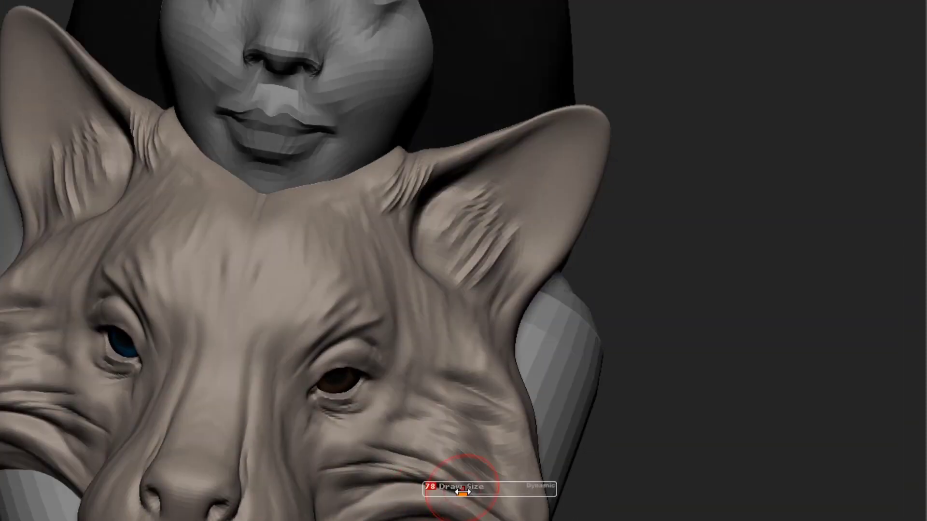
mouse_move(474, 357)
mouse_down()
mouse_move(624, 63)
mouse_move(450, 195)
mouse_move(299, 413)
mouse_move(452, 316)
mouse_move(600, 31)
mouse_move(425, 153)
mouse_up()
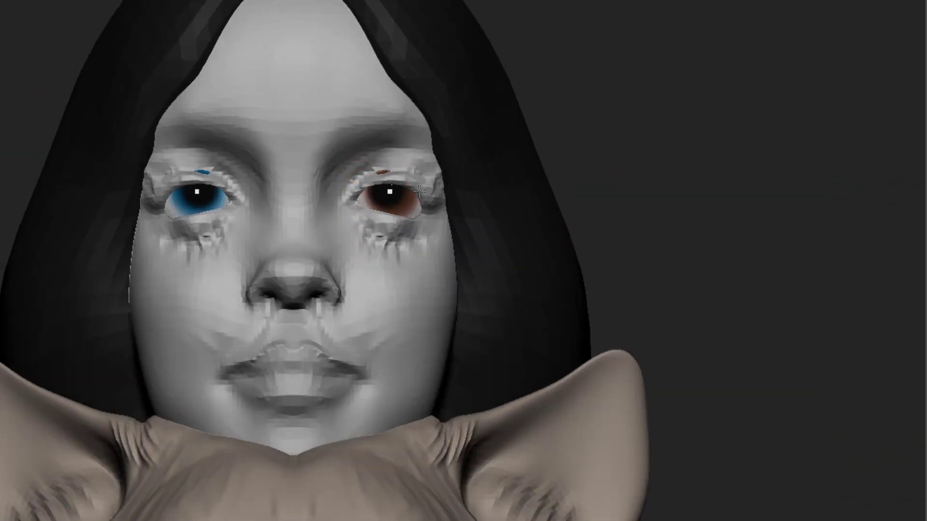
- Reshape the girl's lips and eyelids with Move and Standard brushes
mouse_move(418, 190)
mouse_down()
mouse_move(222, 356)
mouse_move(344, 306)
mouse_up()
mouse_move(282, 377)
mouse_down()
mouse_move(428, 182)
mouse_move(325, 341)
mouse_move(475, 298)
mouse_move(309, 354)
mouse_up()
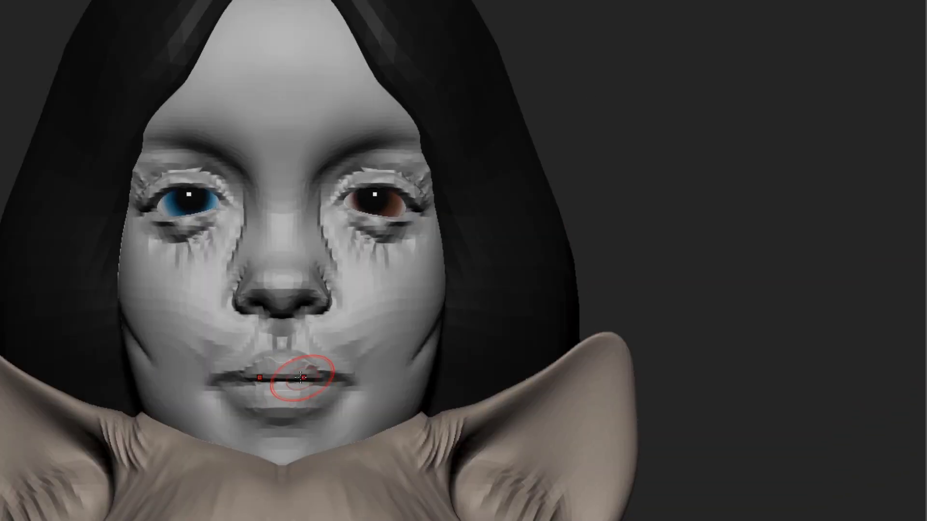
drag(602, 101, 448, 149)
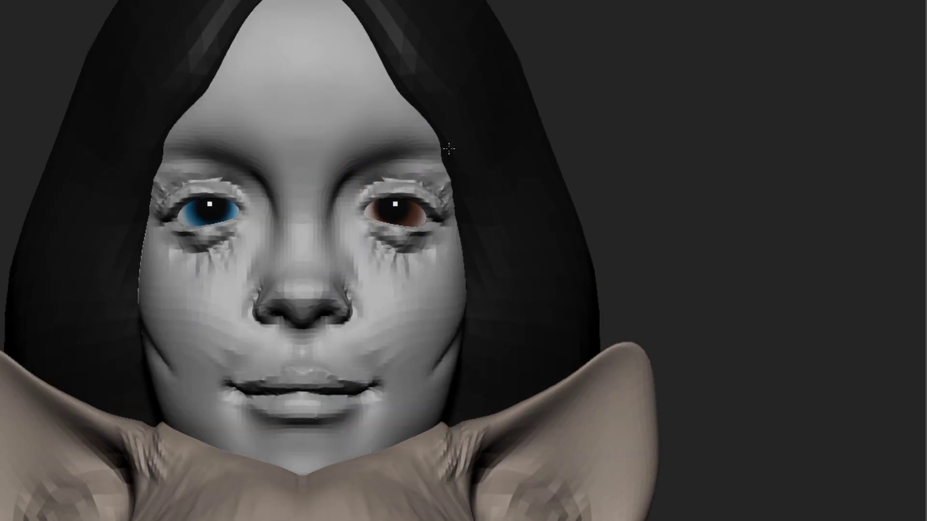
mouse_move(346, 281)
mouse_down()
mouse_move(333, 248)
mouse_move(425, 310)
mouse_move(417, 223)
mouse_up()
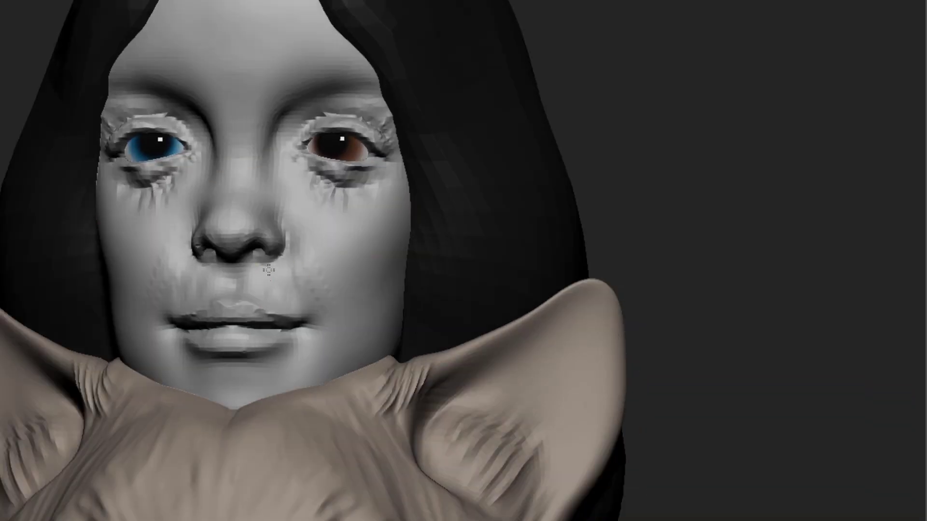
drag(275, 268, 230, 464)
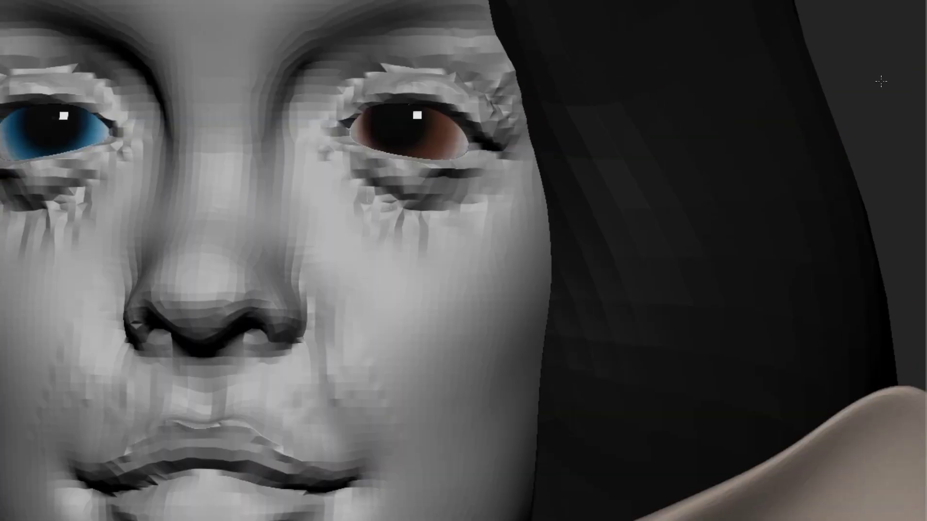
mouse_move(303, 381)
mouse_down()
mouse_move(480, 155)
mouse_move(795, 126)
mouse_move(400, 155)
mouse_up()
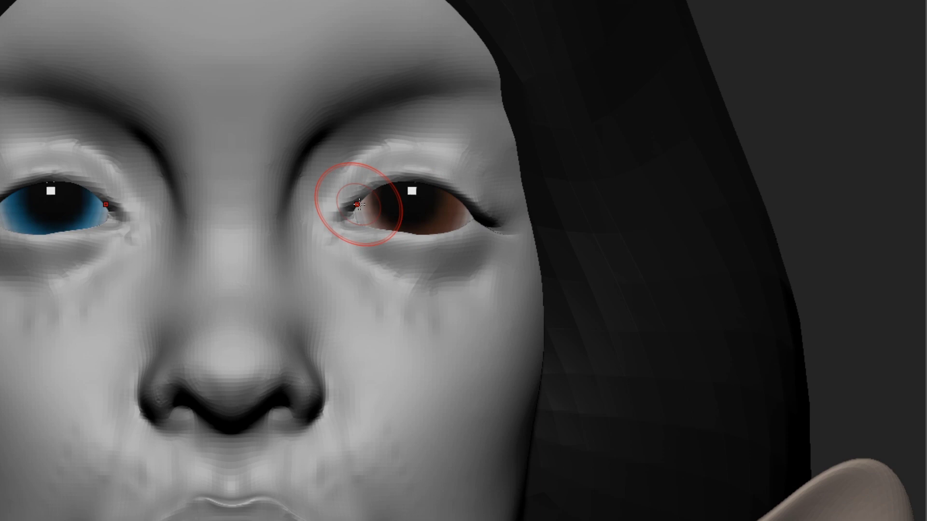
mouse_move(352, 196)
mouse_down()
mouse_move(457, 187)
mouse_move(365, 248)
mouse_up()
- Build eyebrows above her eyes with ClayBuildup and smooth them down
drag(466, 275, 151, 212)
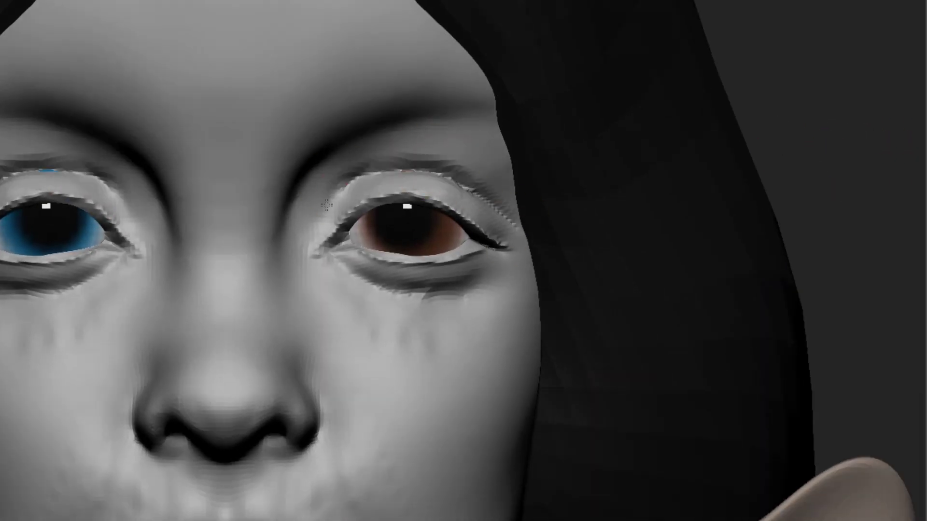
mouse_move(788, 106)
mouse_down()
mouse_move(286, 327)
mouse_move(343, 410)
mouse_move(317, 485)
mouse_up()
mouse_move(205, 366)
mouse_down()
mouse_move(854, 155)
mouse_move(308, 195)
mouse_up()
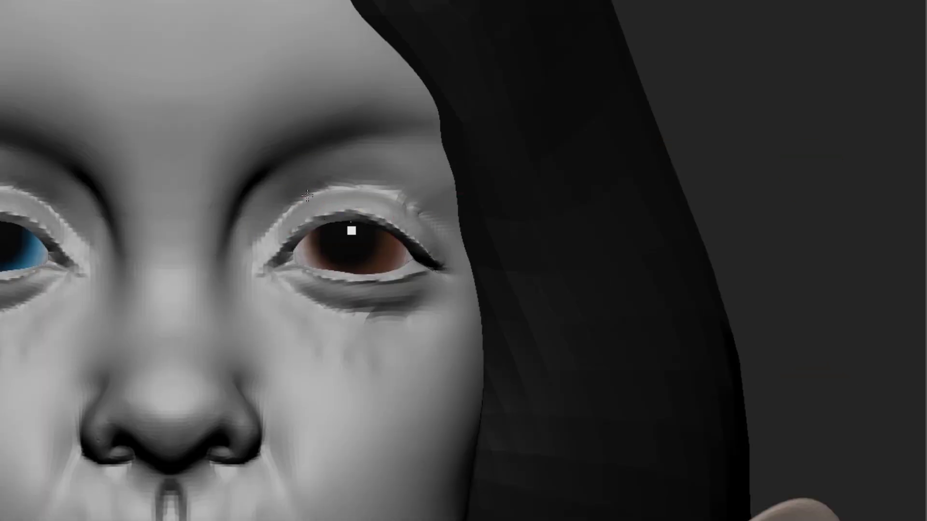
drag(393, 137, 397, 207)
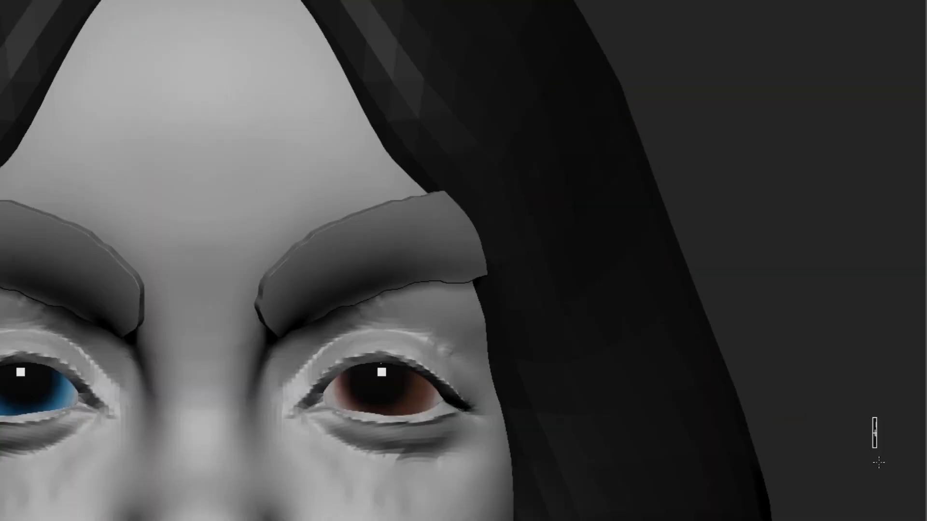
mouse_move(873, 430)
mouse_down()
mouse_move(820, 79)
mouse_move(642, 91)
mouse_move(700, 68)
mouse_move(459, 117)
mouse_move(712, 178)
mouse_move(652, 142)
mouse_move(776, 97)
mouse_move(414, 228)
mouse_move(508, 89)
mouse_move(315, 414)
mouse_move(383, 439)
mouse_move(548, 399)
mouse_move(621, 338)
mouse_move(528, 387)
mouse_move(676, 382)
mouse_move(347, 379)
mouse_move(627, 362)
mouse_move(485, 301)
mouse_move(505, 316)
mouse_move(464, 378)
mouse_move(406, 356)
mouse_move(437, 401)
mouse_move(407, 247)
mouse_up()
- Adjust the brush size, then bring the girl's face front-on and zoomed in for sculpting
key(s)
key(s)
drag(633, 126, 290, 463)
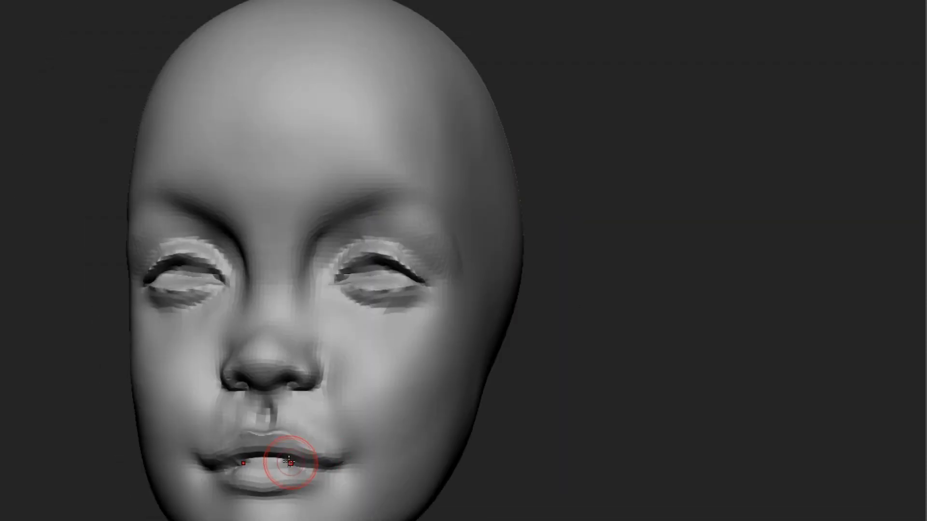
mouse_move(858, 370)
mouse_down()
mouse_move(821, 290)
mouse_move(861, 257)
mouse_move(316, 313)
mouse_move(327, 265)
mouse_move(397, 176)
mouse_move(338, 241)
mouse_move(350, 338)
mouse_move(613, 234)
mouse_move(368, 372)
mouse_move(352, 258)
mouse_move(607, 322)
mouse_move(523, 145)
mouse_move(492, 445)
mouse_up()
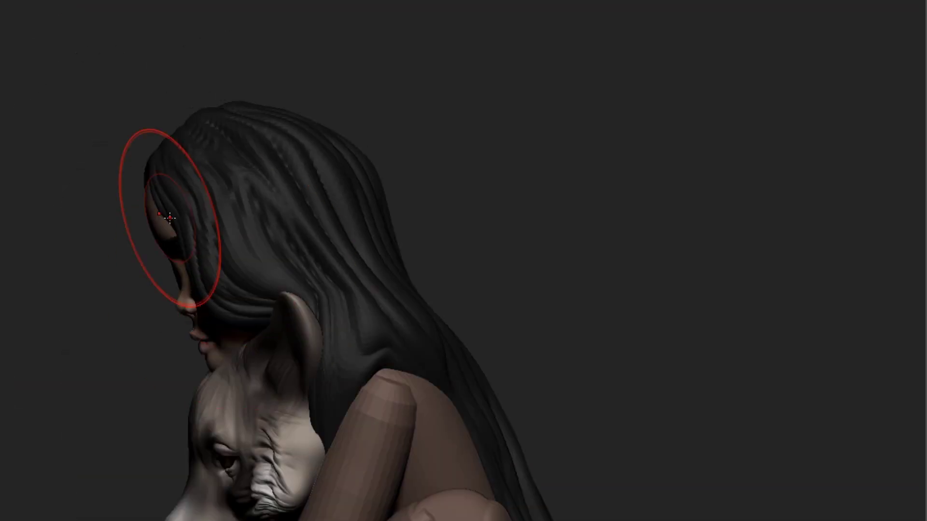
- Reposition the view up-left and turn the right-hand figure from side to front-facing
mouse_move(501, 208)
mouse_down()
mouse_move(579, 147)
mouse_move(517, 86)
mouse_up()
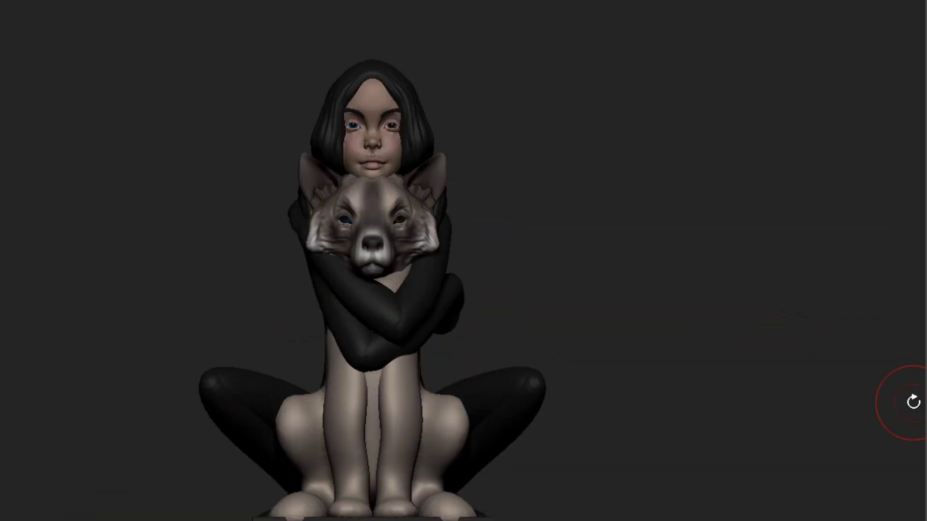
drag(913, 402, 824, 455)
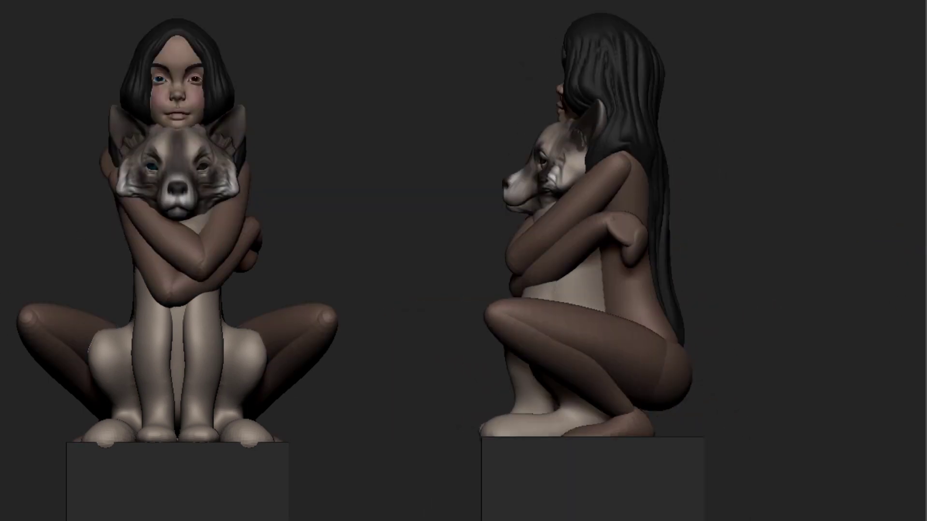
drag(622, 244, 476, 352)
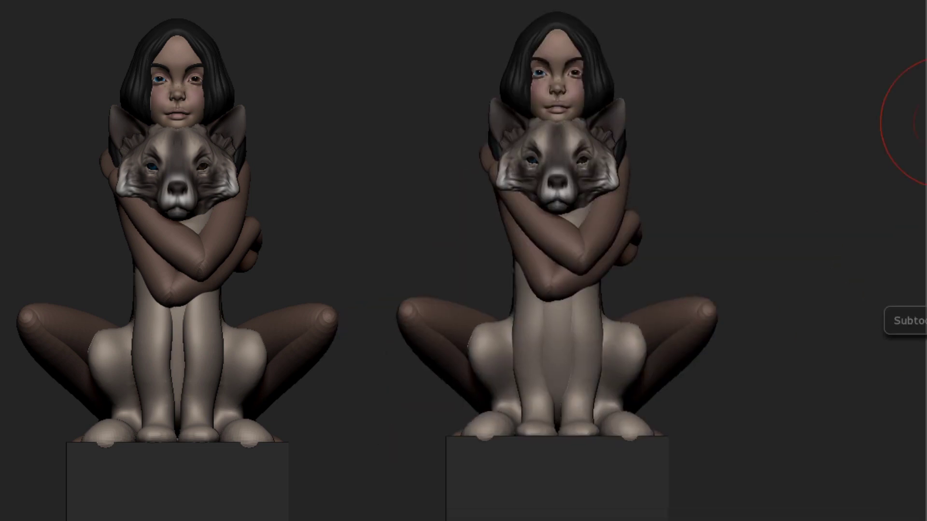